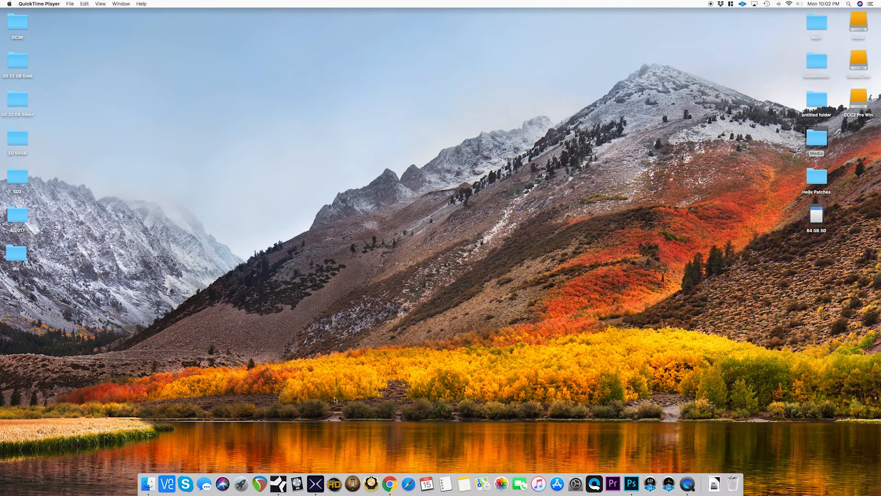
# Switch to Chrome to view the ASIO4ALL driver download page, and minimize the browser window.
pyautogui.click(390, 483)
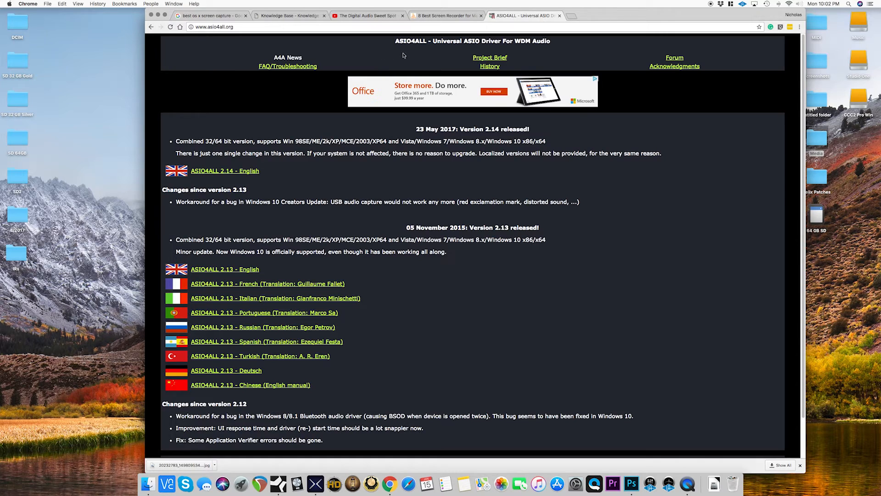
pyautogui.click(159, 16)
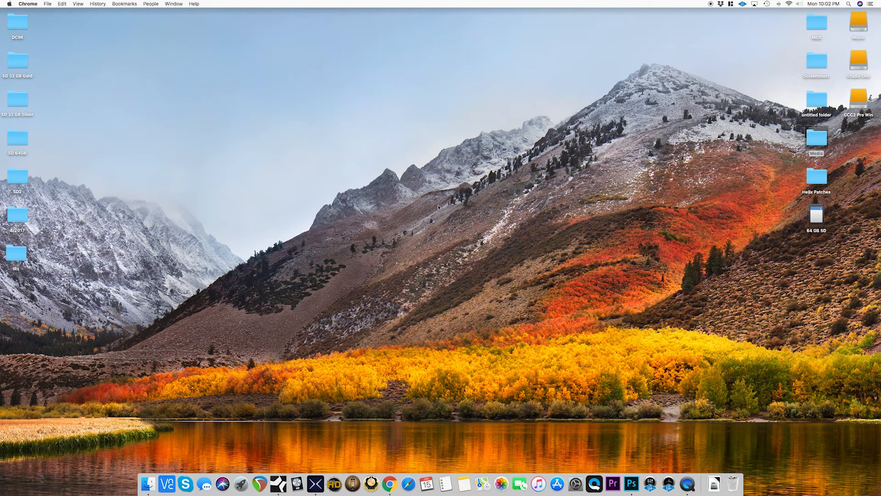
# Find and launch Audio MIDI Setup.
pyautogui.press('super+space')
pyautogui.write('a')
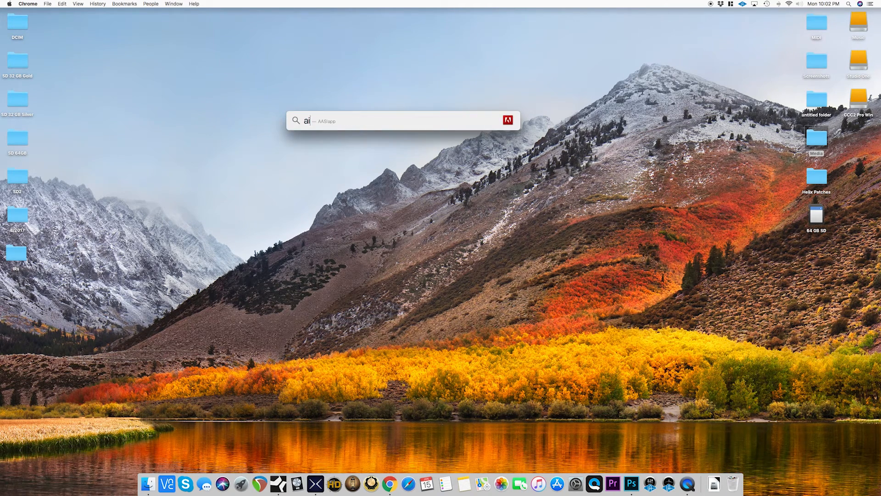
pyautogui.write('udio MIDI Setup')
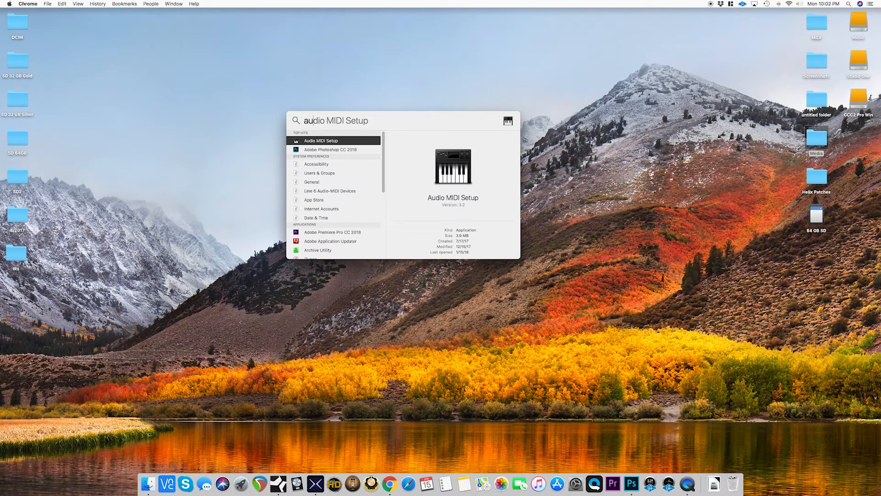
pyautogui.press('Return')
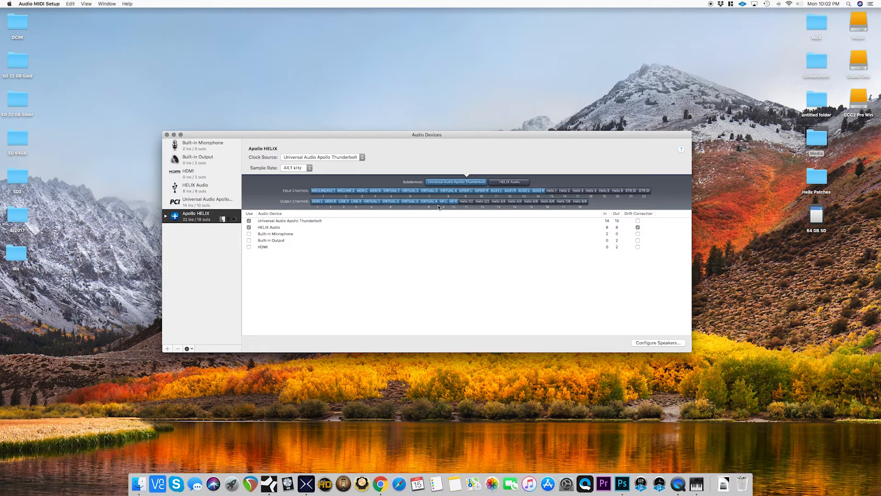
# Review the Apollo HELIX aggregate device and the input and output channels of the Universal Audio Apollo Thunderbolt and HELIX Audio devices.
pyautogui.click(165, 216)
pyautogui.click(165, 217)
pyautogui.click(515, 185)
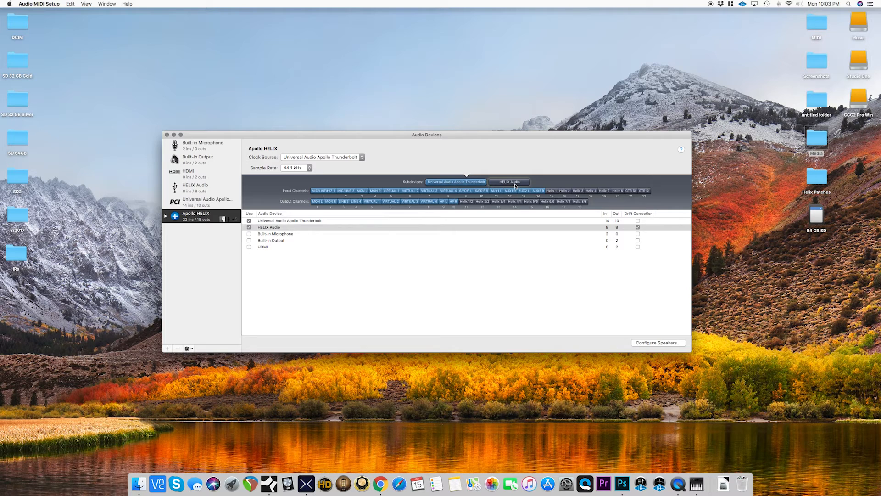
pyautogui.click(197, 201)
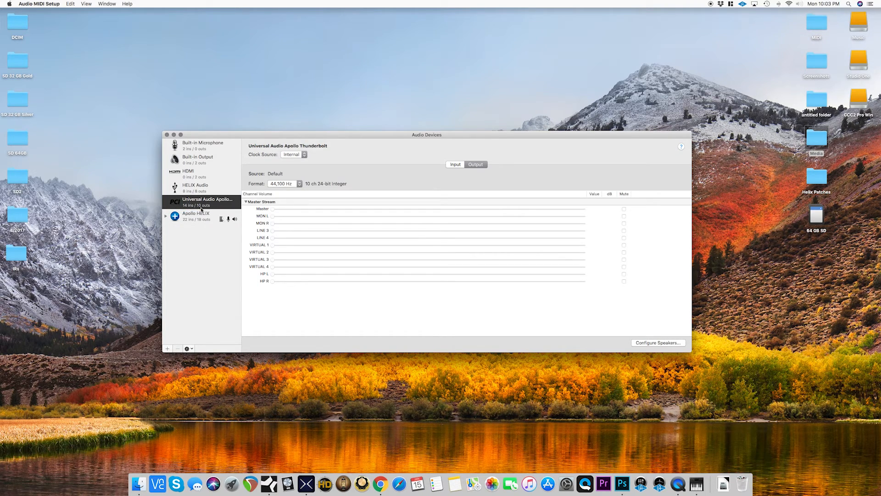
pyautogui.click(461, 165)
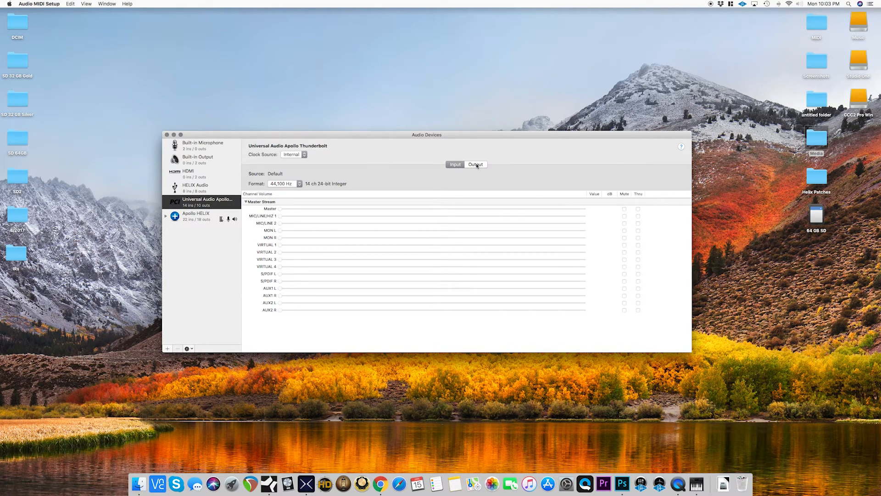
pyautogui.click(476, 165)
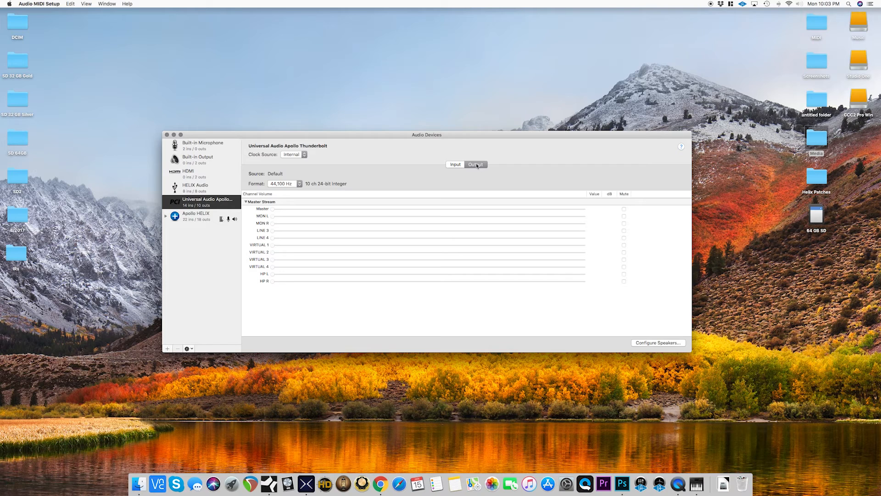
pyautogui.click(210, 188)
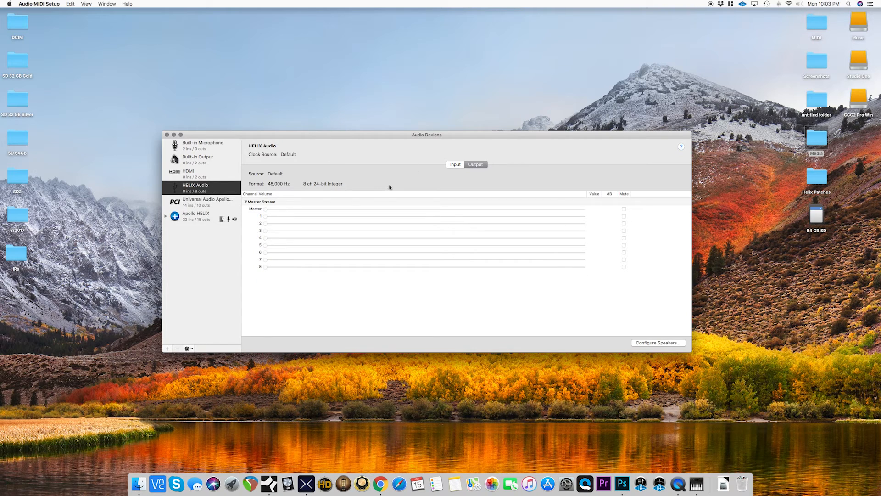
pyautogui.click(455, 166)
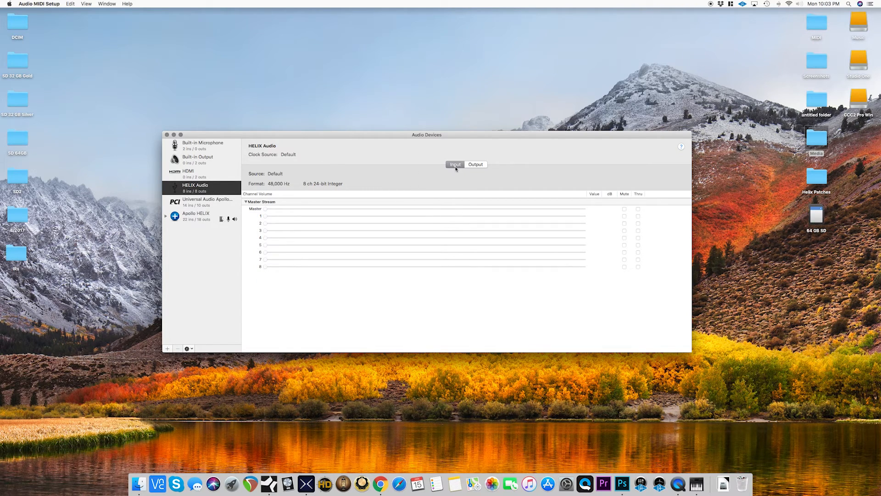
pyautogui.click(480, 165)
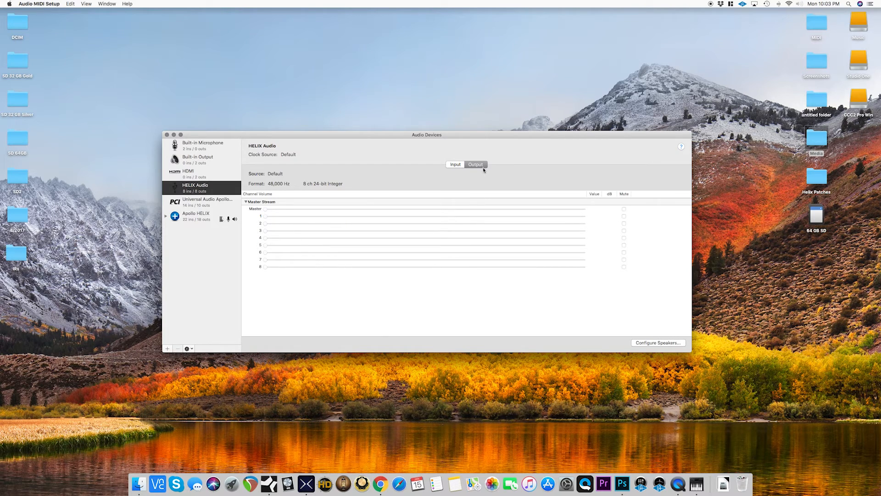
pyautogui.click(195, 216)
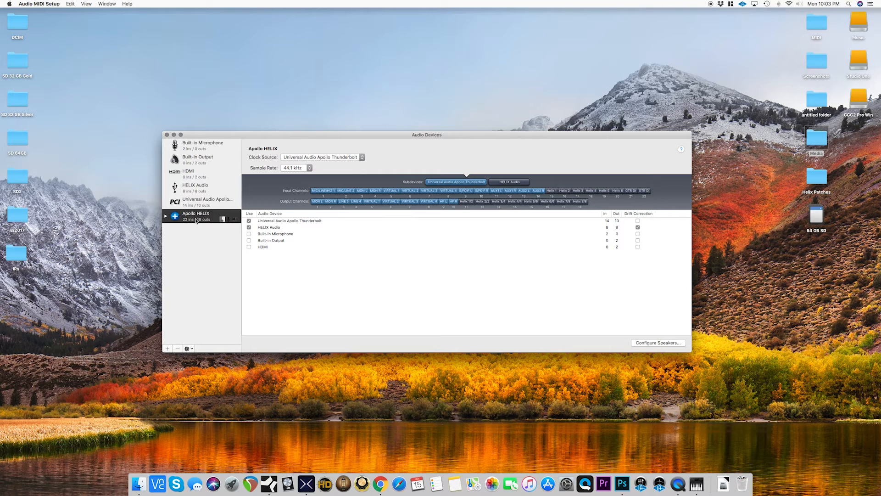
# Create an aggregate device combining Universal Audio Apollo Thunderbolt and HELIX Audio, and delete that demonstration device again.
pyautogui.click(168, 349)
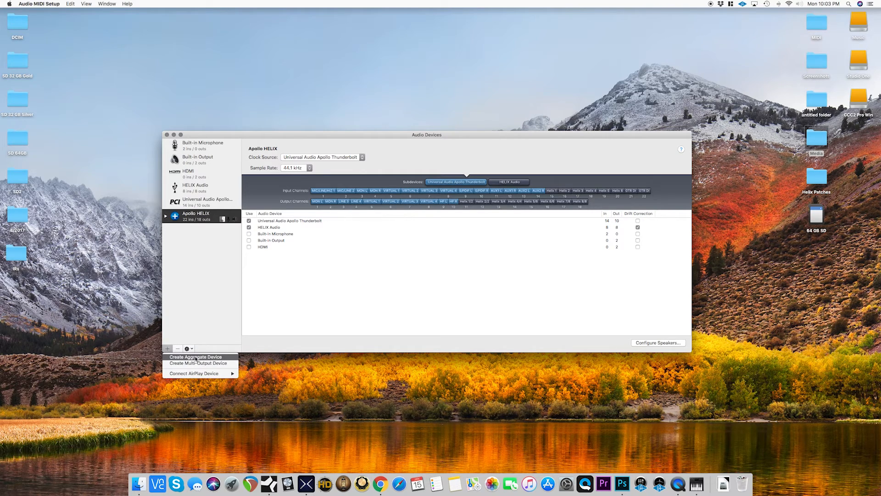
pyautogui.click(178, 358)
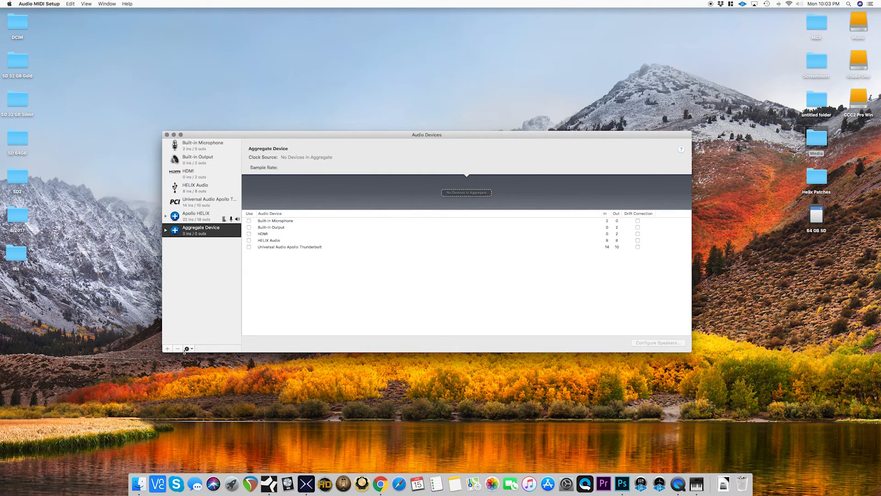
pyautogui.click(249, 247)
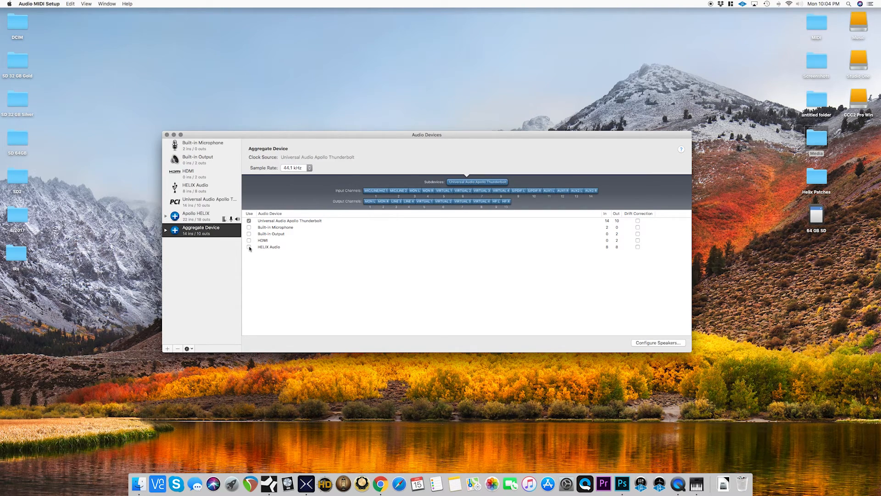
pyautogui.click(250, 247)
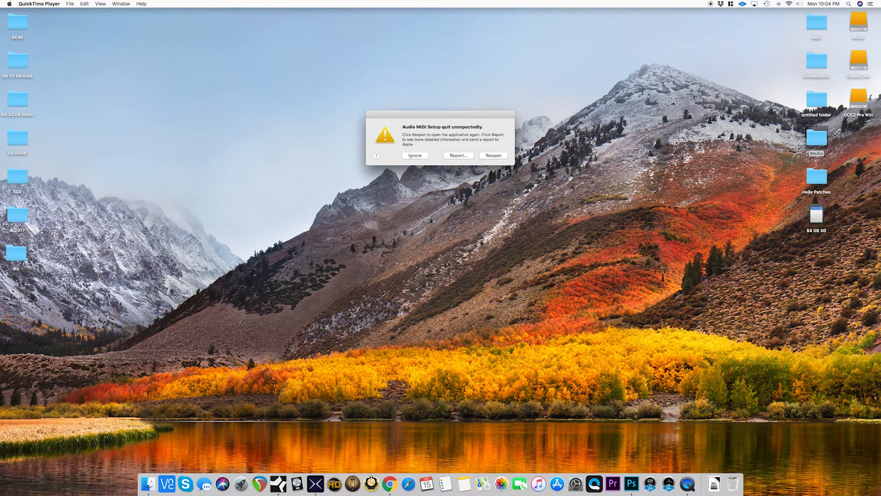
pyautogui.click(493, 156)
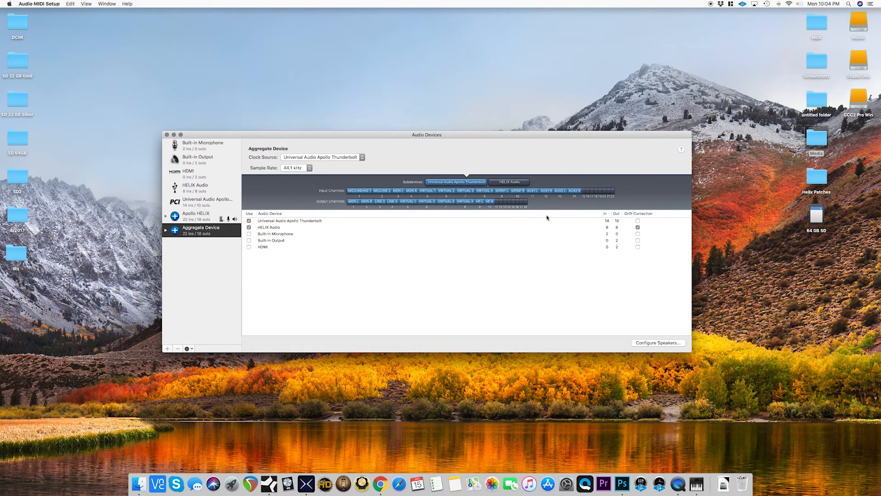
pyautogui.click(178, 349)
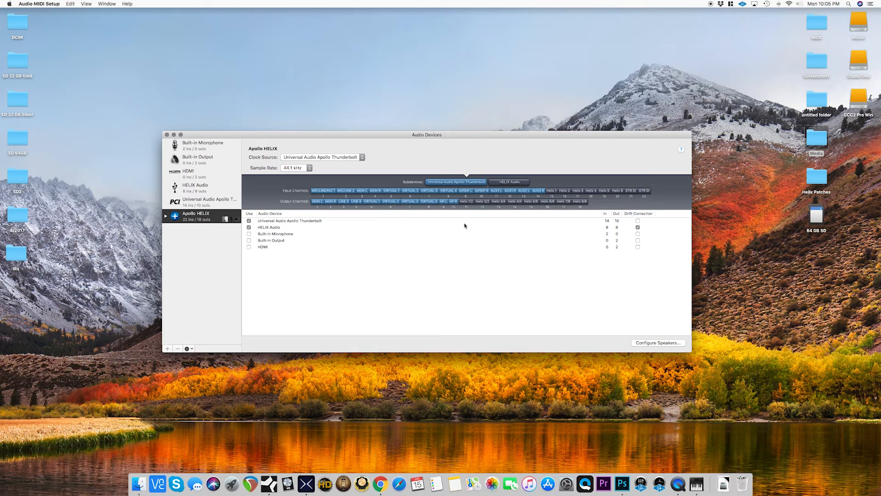
# Open the Helix Rack and Control 2.0 Owners Manual PDF from the downloads in Preview.
pyautogui.click(723, 484)
pyautogui.scroll(3, 726, 83)
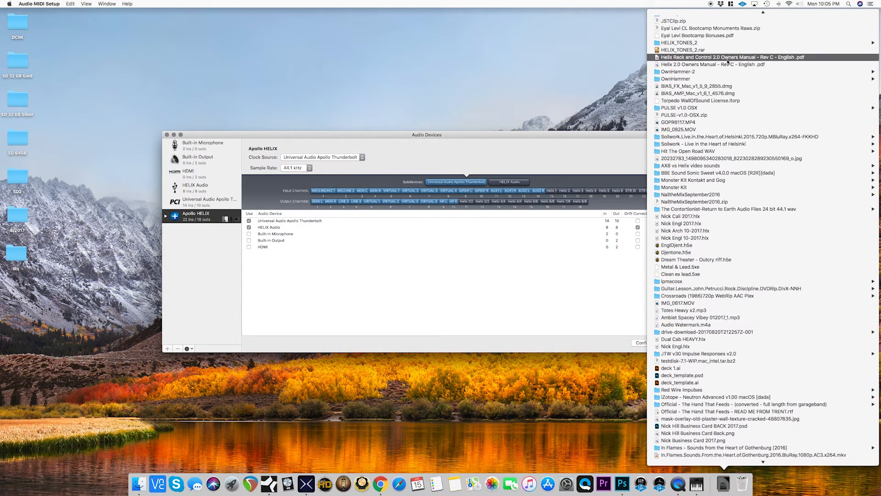
pyautogui.click(690, 65)
pyautogui.click(732, 59)
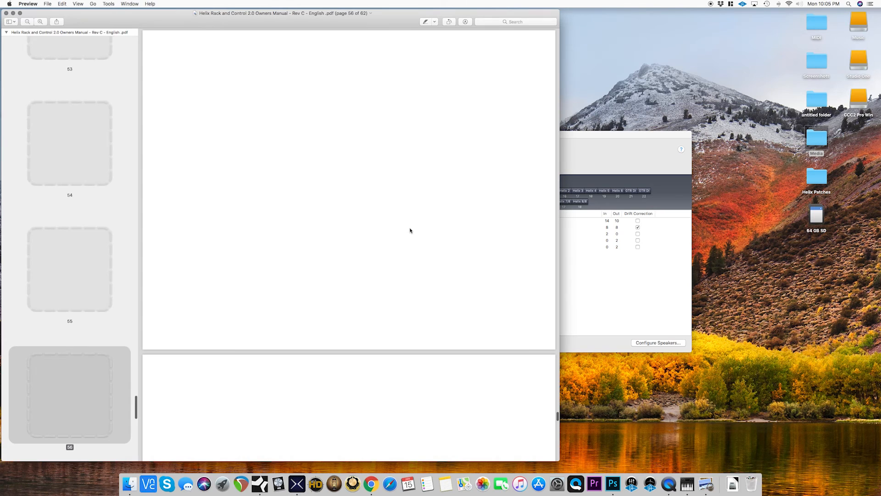
# Enlarge the USB Audio page and examine the diagram of Helix USB inputs and outputs, and close the manual.
pyautogui.click(40, 23)
pyautogui.click(40, 23)
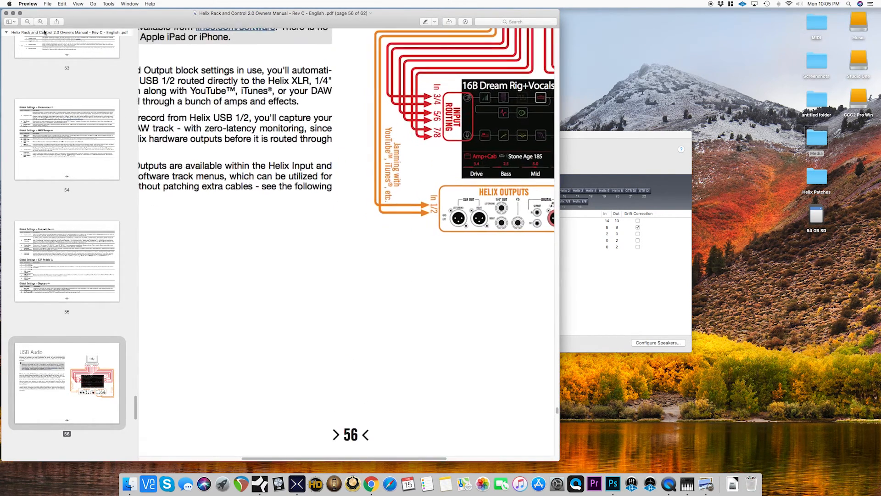
pyautogui.moveTo(291, 458); pyautogui.dragTo(401, 459)
pyautogui.scroll(4, 373, 367)
pyautogui.scroll(1, 373, 367)
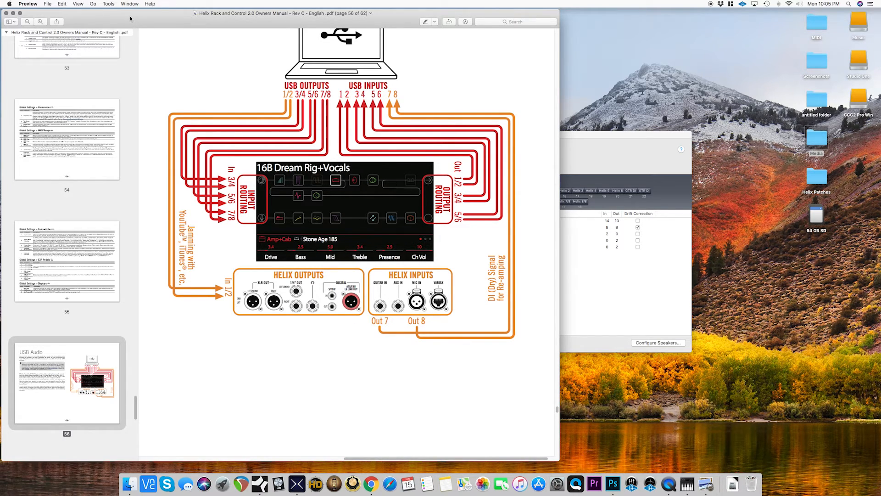
pyautogui.doubleClick(177, 9)
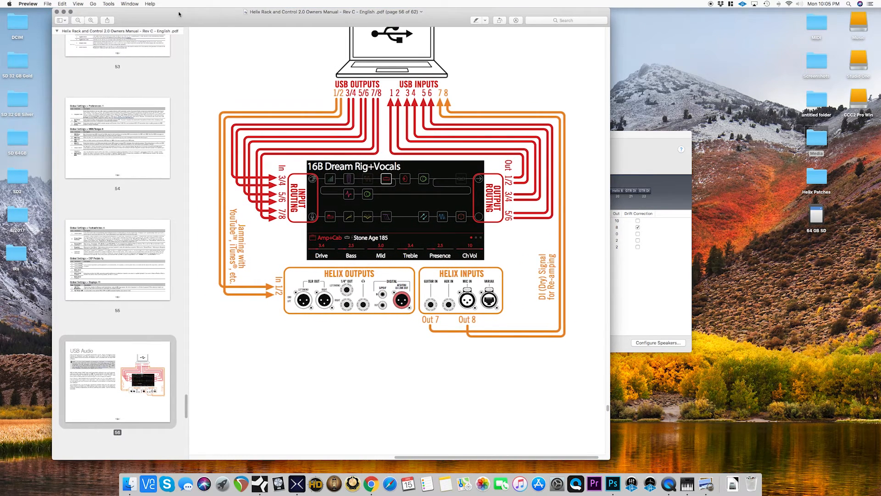
pyautogui.press('super+q')
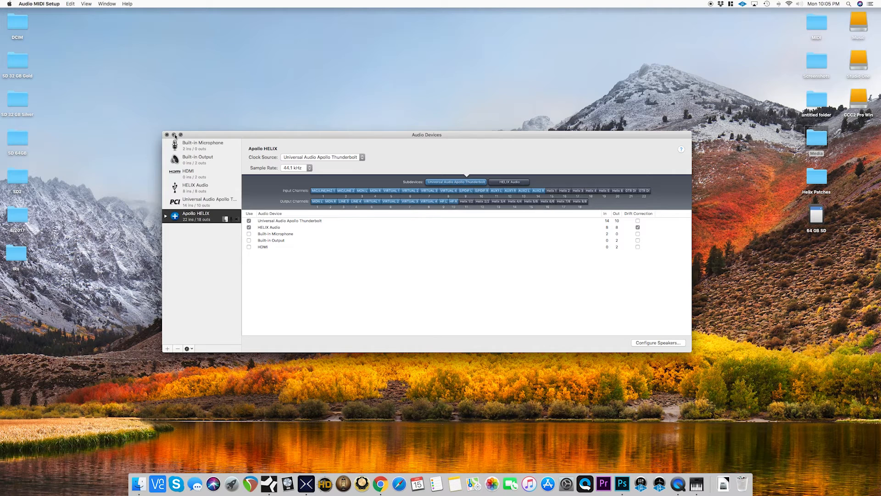
# Quit Audio MIDI Setup and switch to the re-amping song in Studio One.
pyautogui.moveTo(240, 136); pyautogui.dragTo(236, 116)
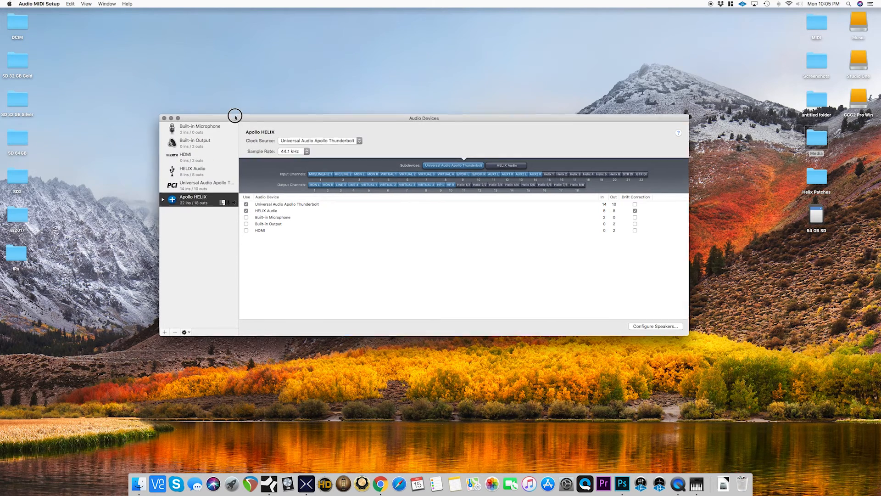
pyautogui.press('super+q')
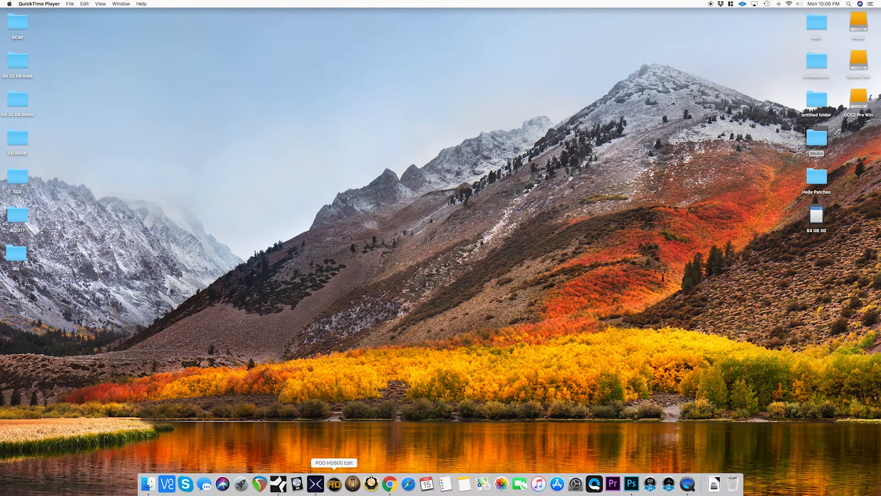
pyautogui.click(278, 484)
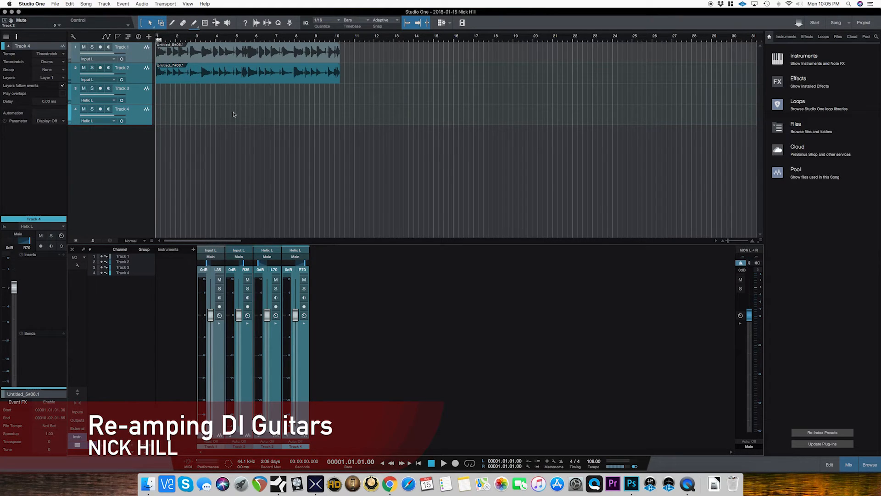
# Play back the start of the two recorded guitar tracks and select Track 1.
pyautogui.press('space')
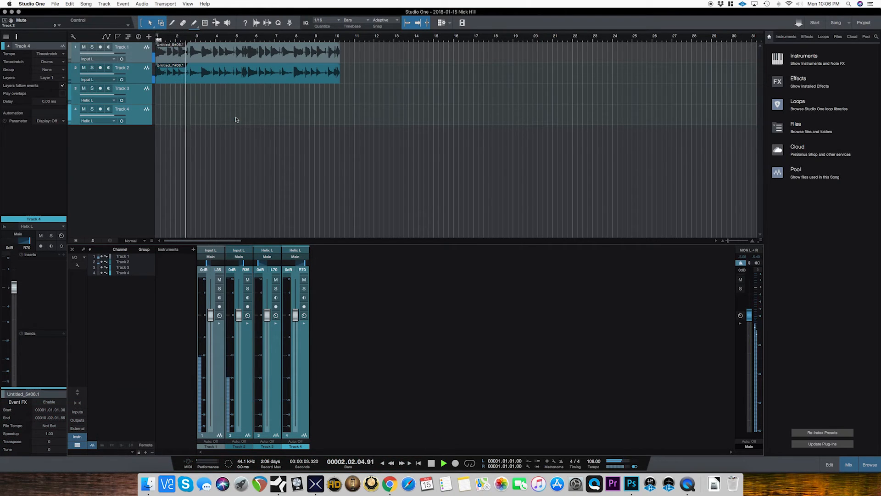
pyautogui.press('space')
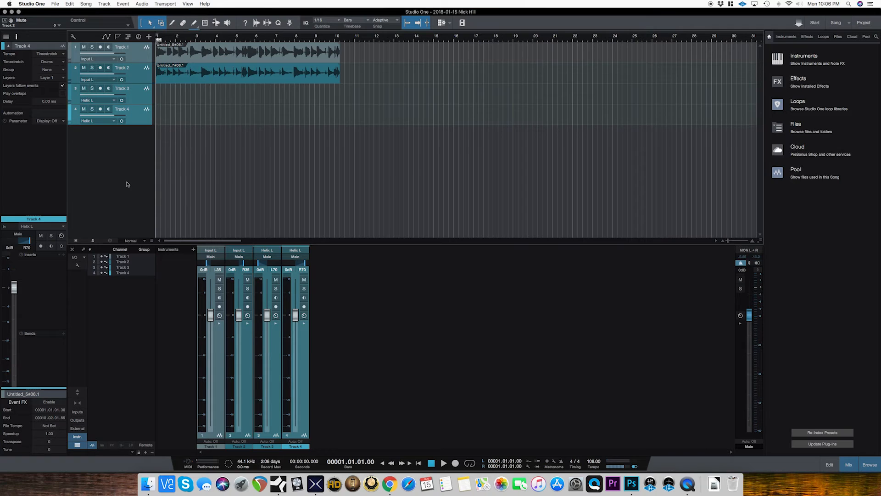
pyautogui.click(142, 76)
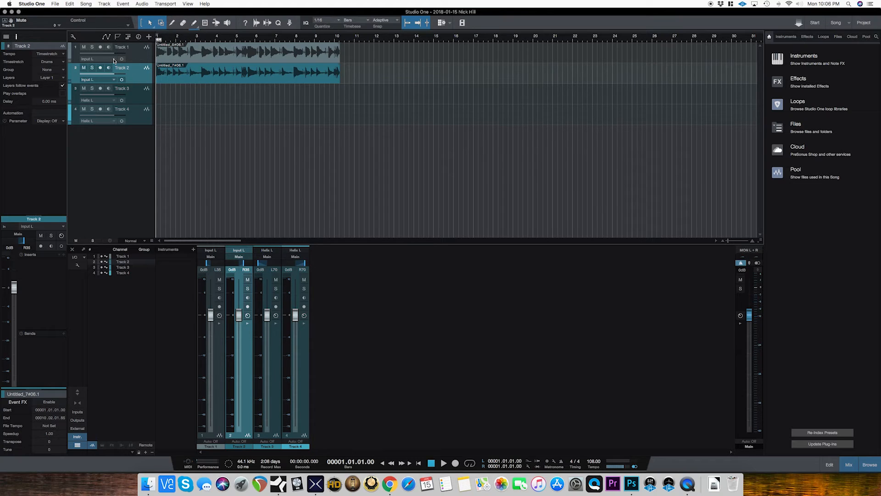
pyautogui.click(142, 57)
pyautogui.click(149, 73)
pyautogui.click(133, 58)
# Open the song's Audio I/O Setup from Track 1's input choices and examine the HELIX, Helix L and Helix R input assignments.
pyautogui.click(113, 59)
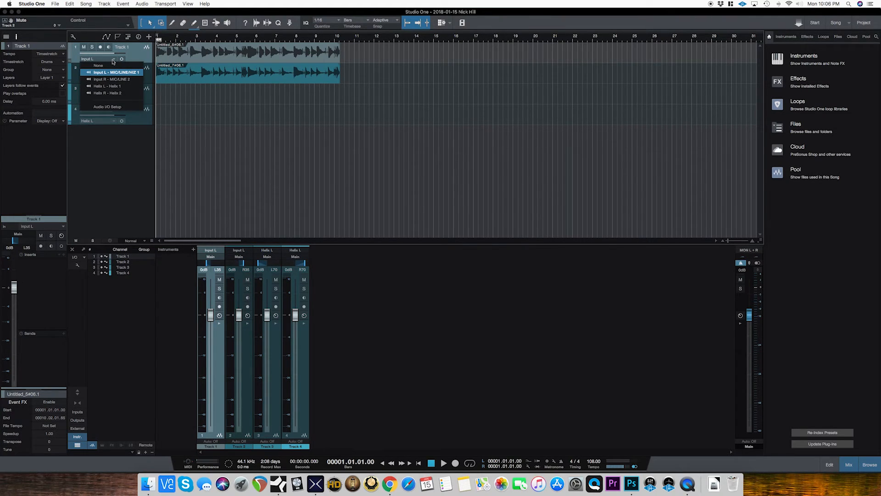
pyautogui.click(110, 108)
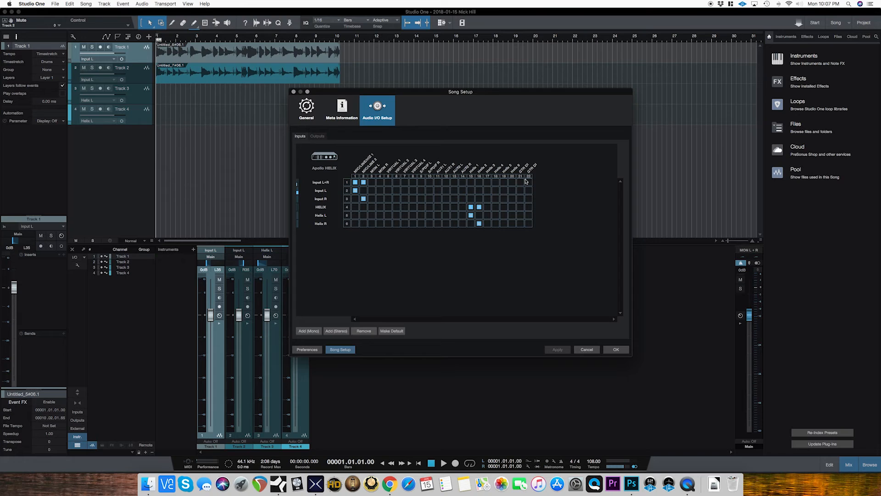
pyautogui.click(322, 137)
pyautogui.click(321, 209)
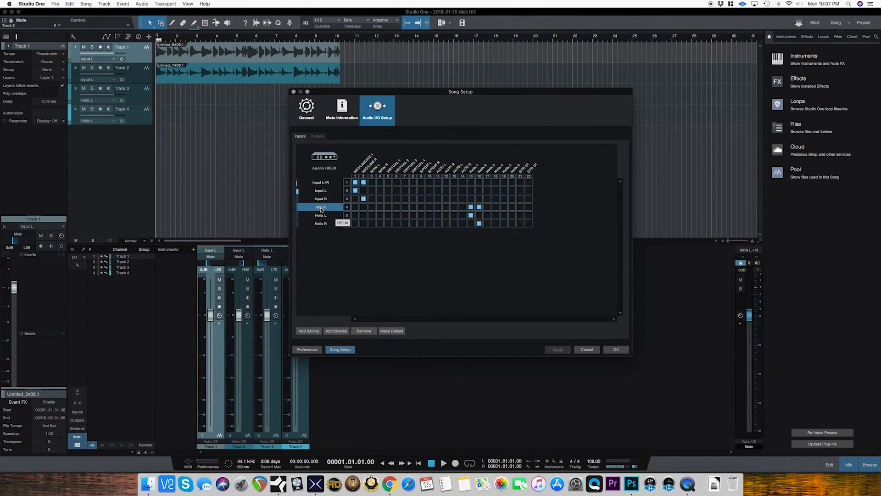
pyautogui.click(326, 223)
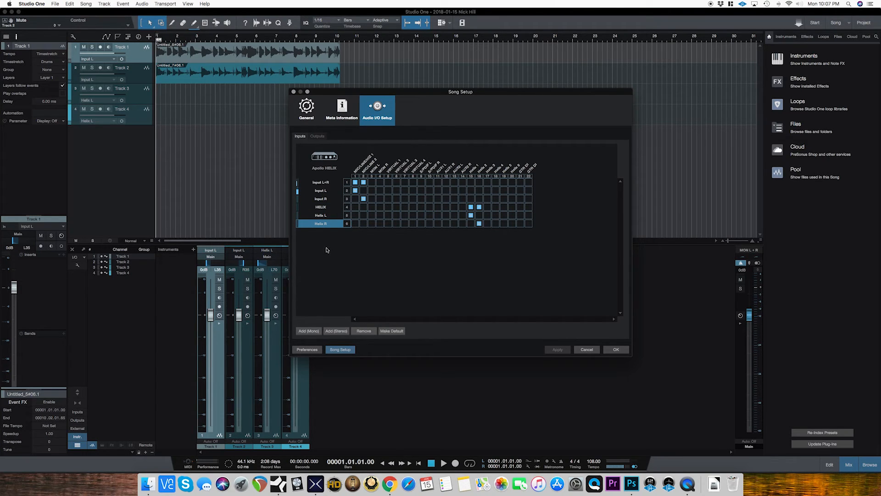
# Remove the HELIX, Helix L and Helix R inputs from the song's audio input list.
pyautogui.click(326, 209)
pyautogui.keyDown('shift'); pyautogui.click(332, 225); pyautogui.keyUp('shift')
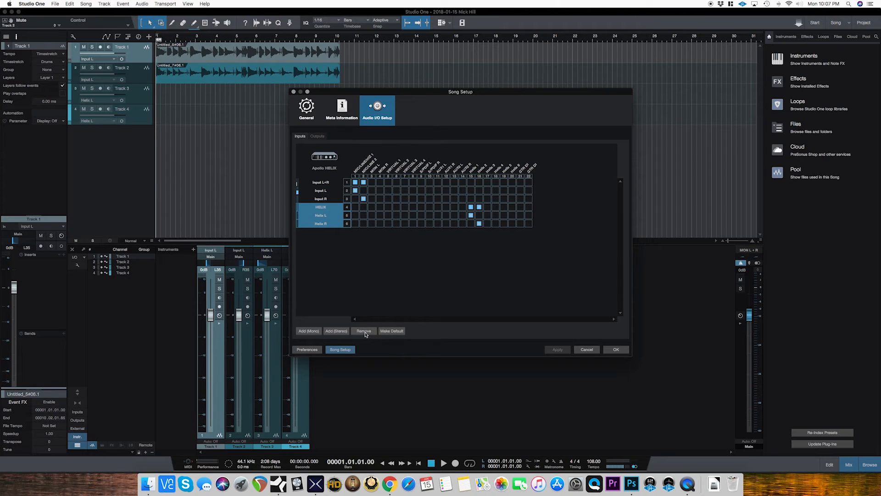
pyautogui.click(364, 332)
pyautogui.click(436, 152)
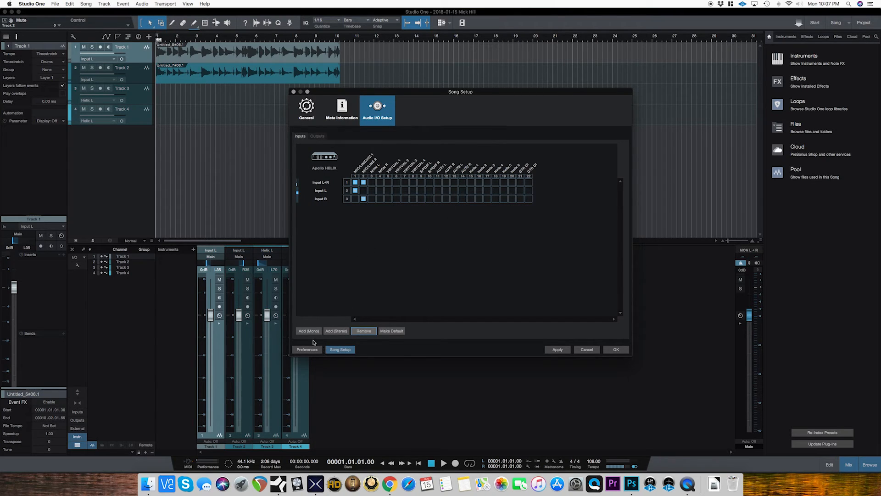
# Add a stereo input named Helix and assign it to the Helix 1 and Helix 2 channels.
pyautogui.click(336, 331)
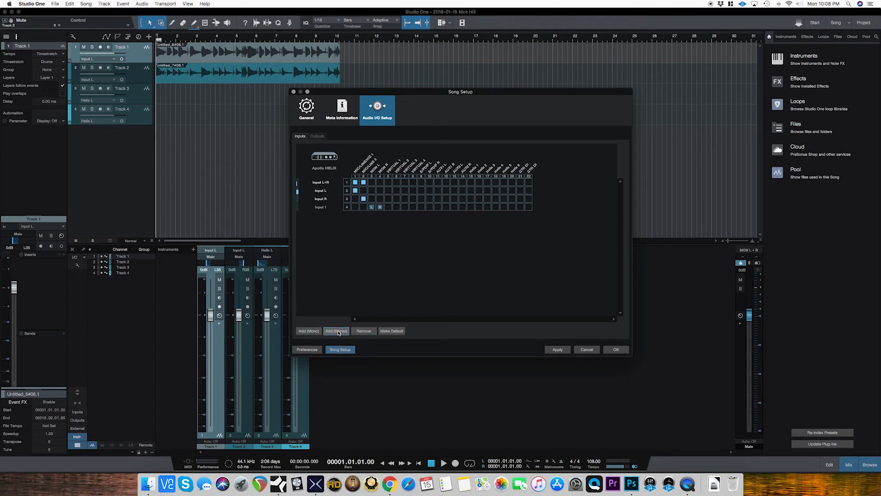
pyautogui.doubleClick(320, 207)
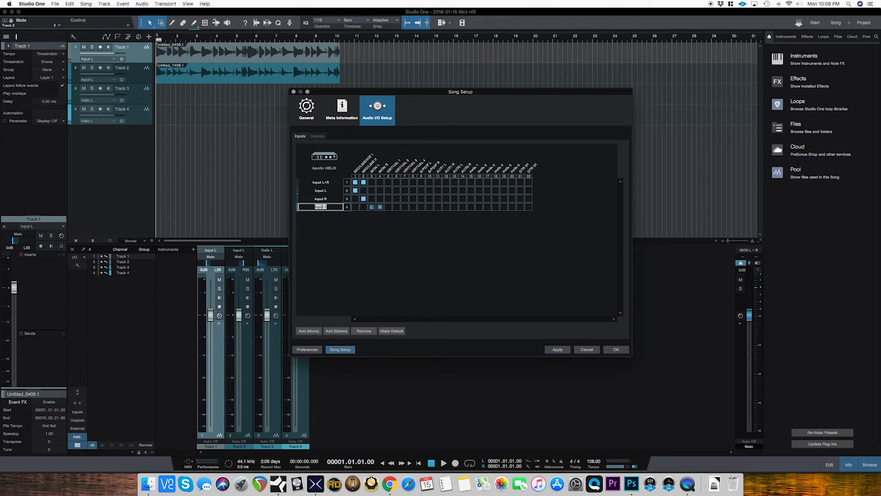
pyautogui.write('Helix')
pyautogui.press('Return')
pyautogui.click(470, 208)
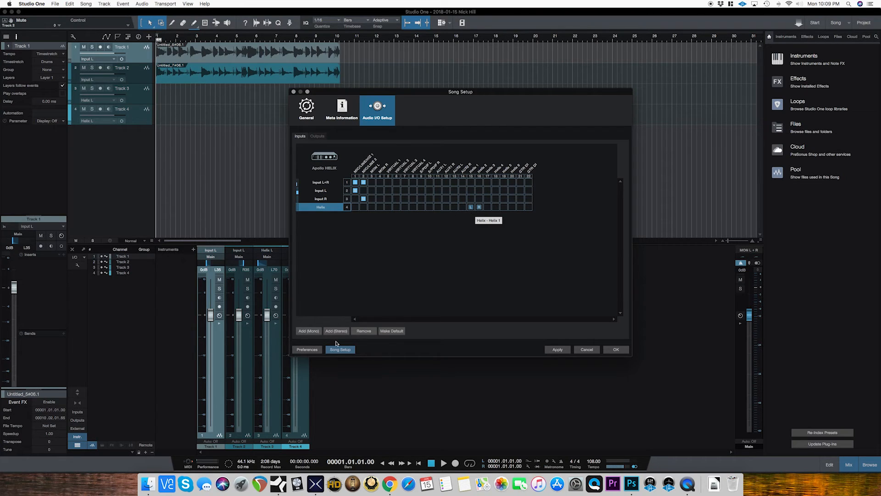
# Add two mono inputs and name them Helix L and Helix R.
pyautogui.doubleClick(310, 331)
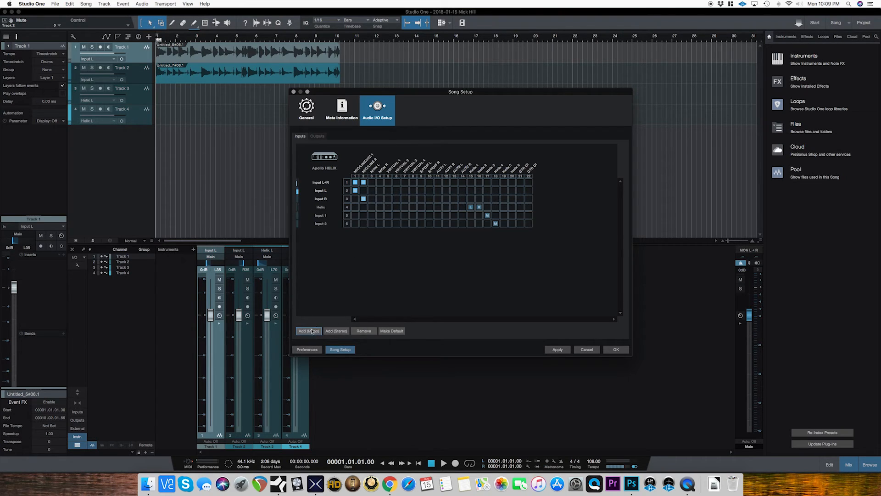
pyautogui.click(321, 217)
pyautogui.doubleClick(321, 216)
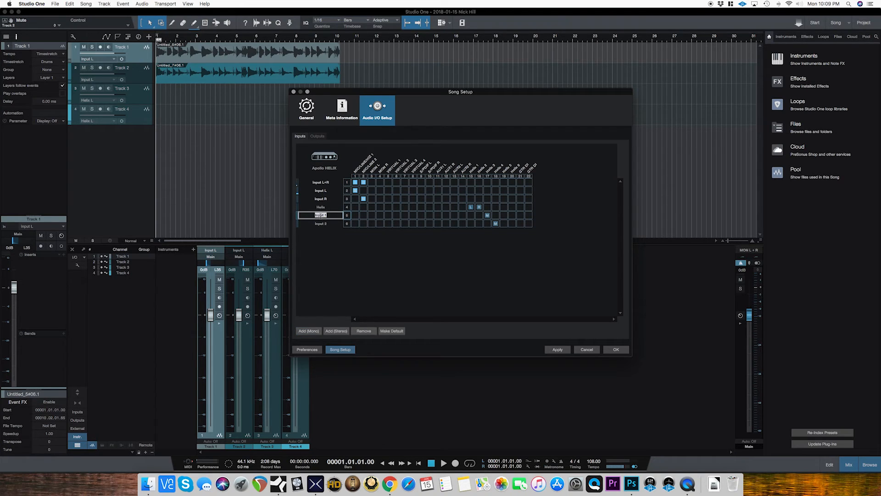
pyautogui.write('Helix L')
pyautogui.press('Tab')
pyautogui.write('Helix')
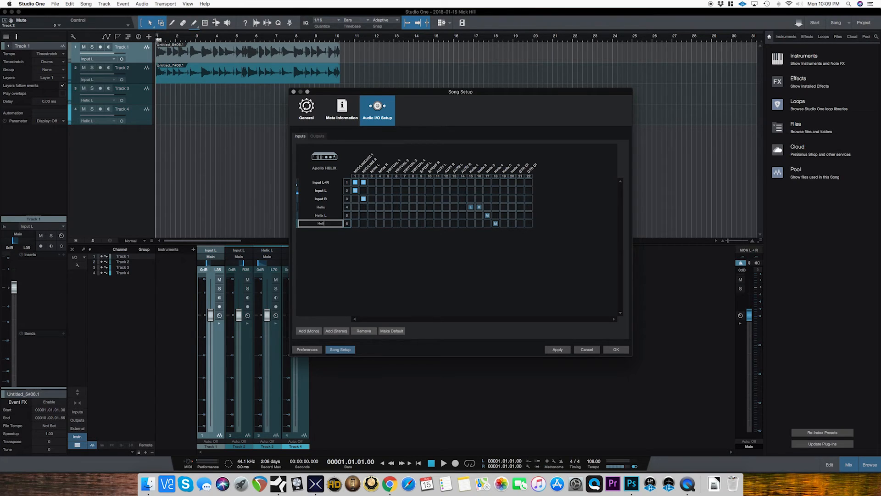
pyautogui.write(' R')
# Assign the Helix L input to Helix 1 and the Helix R input to Helix 2, and apply the input setup.
pyautogui.click(471, 215)
pyautogui.click(479, 223)
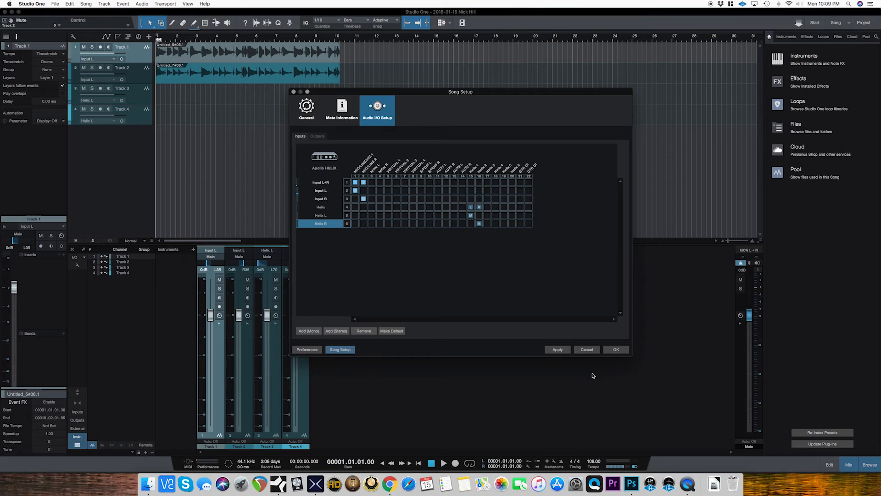
pyautogui.click(557, 350)
# Remove the Out 2 Helix, Out 2 Helix L and Out 2 Helix R outputs from the song's audio outputs.
pyautogui.click(317, 136)
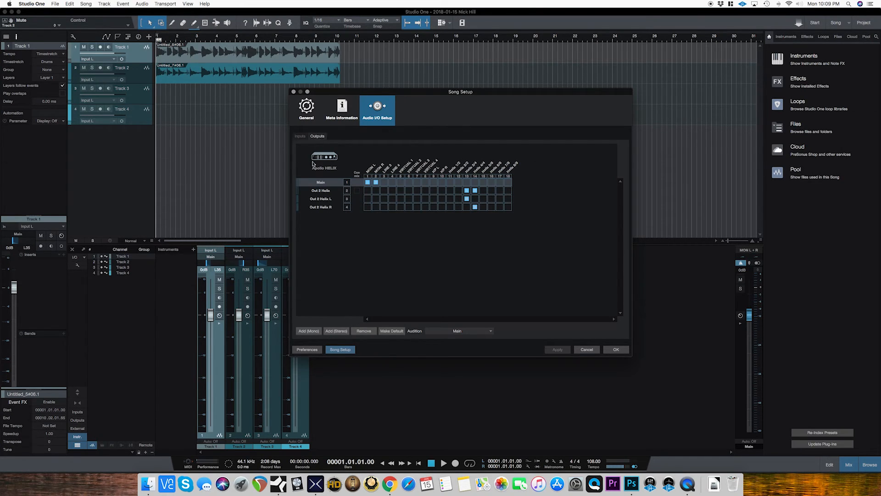
pyautogui.click(327, 191)
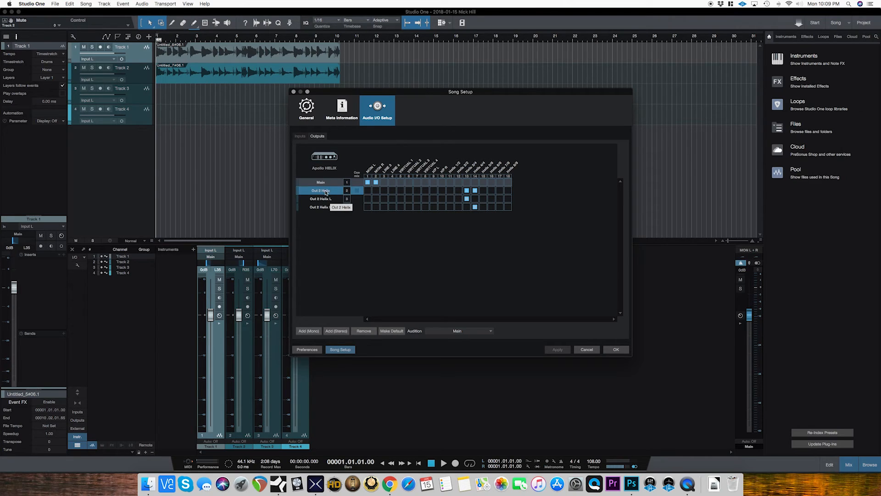
pyautogui.keyDown('shift'); pyautogui.click(329, 208); pyautogui.keyUp('shift')
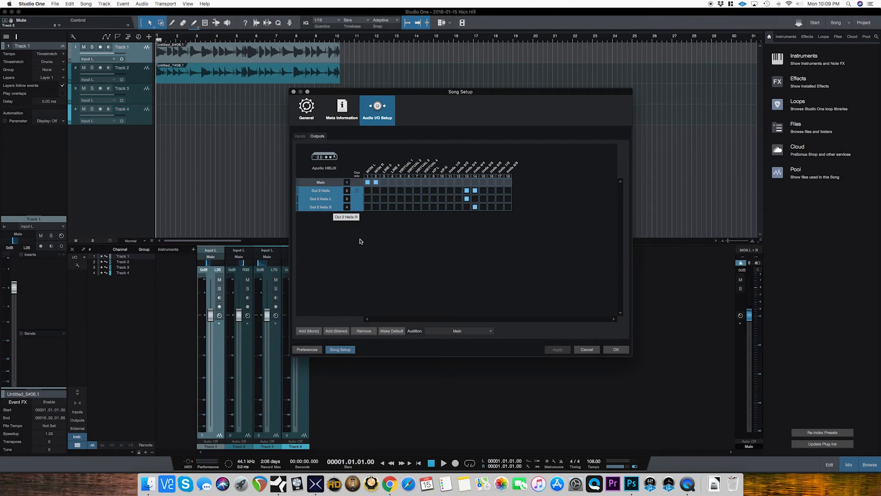
pyautogui.click(365, 331)
# Add a stereo output named OUT 2 Helix and assign it to output channels 13 and 14.
pyautogui.click(337, 331)
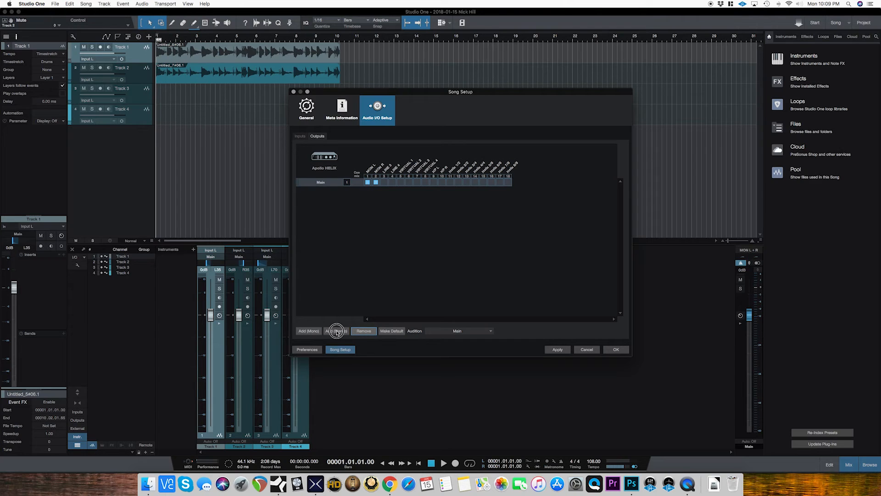
pyautogui.doubleClick(317, 192)
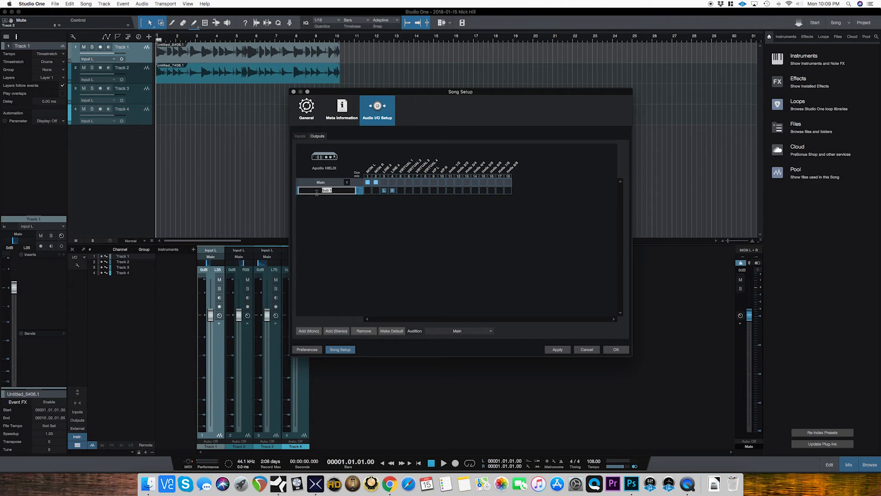
pyautogui.write('OUT 2 Helix')
pyautogui.press('Return')
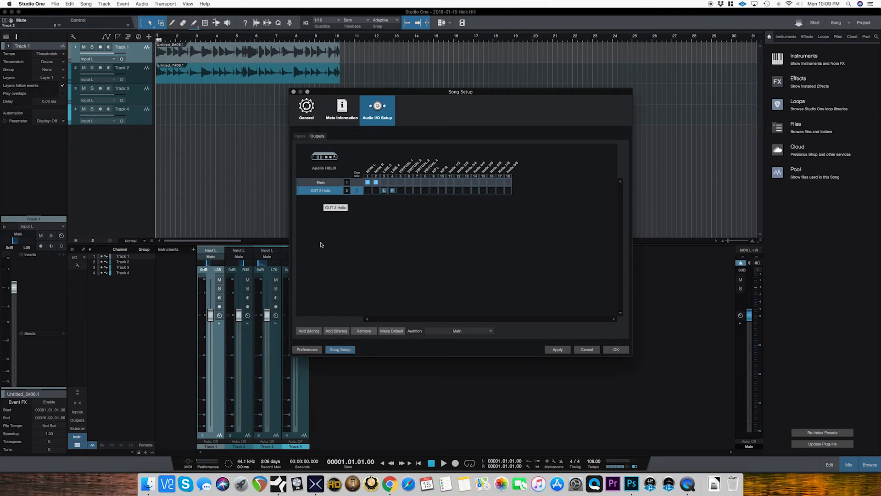
pyautogui.click(466, 191)
# Add two mono outputs and name them Out 2 Helix L and Out 2 Helix R.
pyautogui.click(310, 331)
pyautogui.click(310, 332)
pyautogui.click(320, 198)
pyautogui.doubleClick(319, 198)
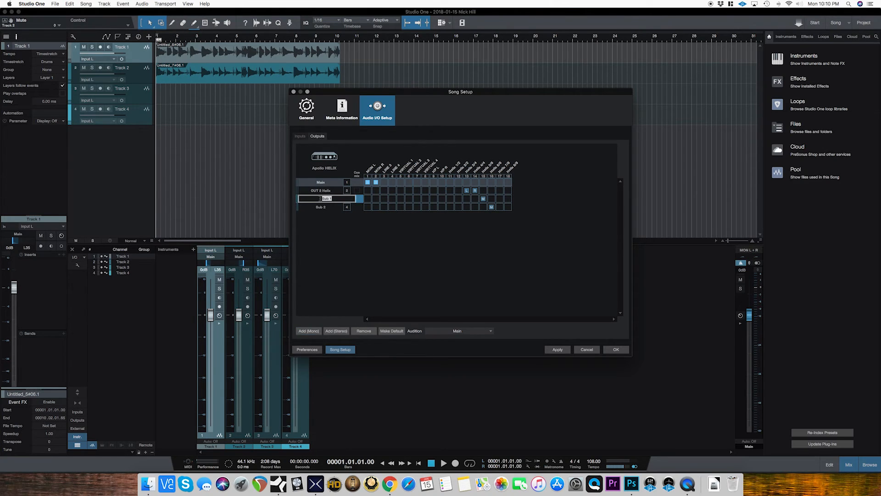
pyautogui.write('Out 2 Helix L')
pyautogui.press('Tab')
pyautogui.write('O')
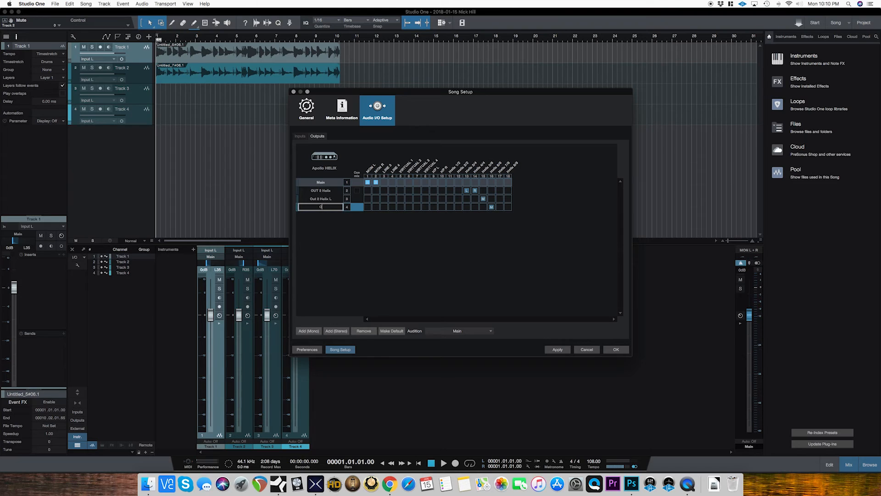
pyautogui.write('ut 3')
pyautogui.write(' Helix R')
# Assign Out 2 Helix L to channel 13 and Out 2 Helix R to channel 14, then apply and close the song setup.
pyautogui.click(467, 199)
pyautogui.click(475, 207)
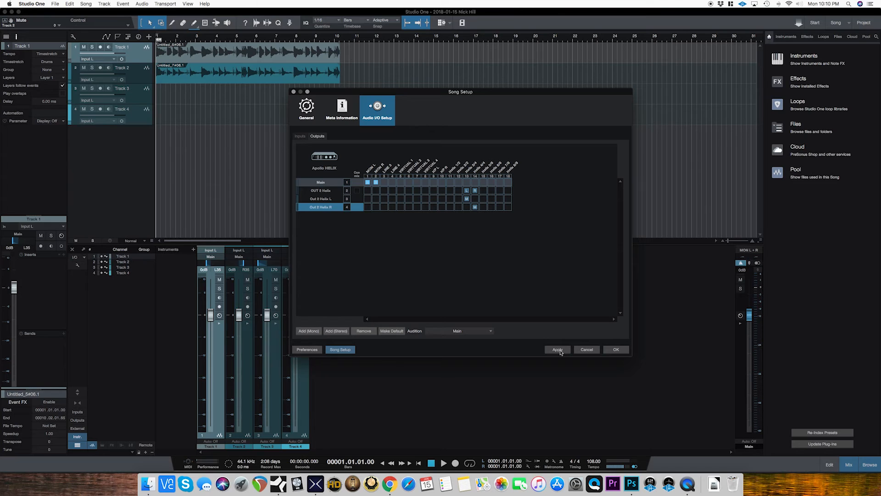
pyautogui.click(560, 350)
pyautogui.click(615, 351)
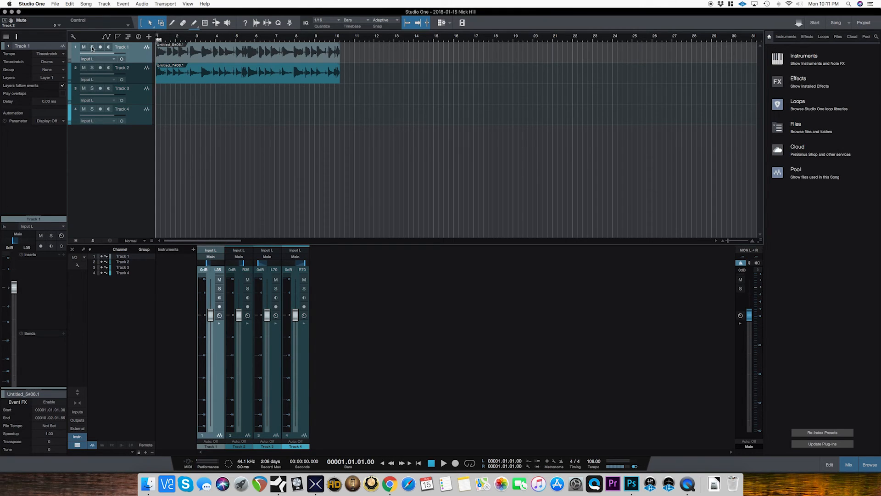
# Solo Track 1 and route its output to OUT 2 Helix.
pyautogui.click(93, 48)
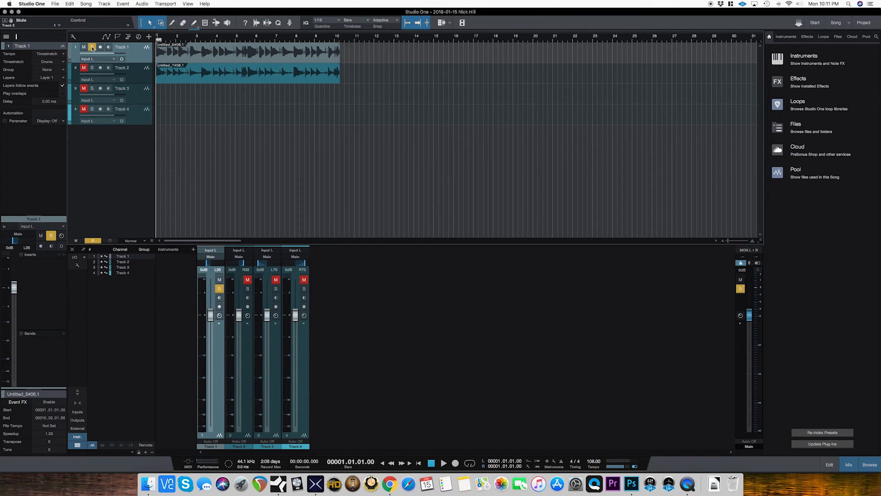
pyautogui.click(210, 257)
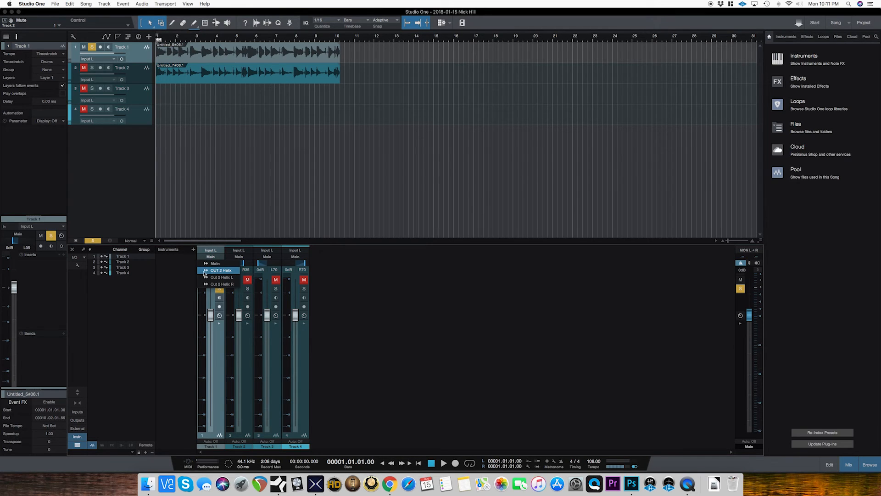
pyautogui.click(229, 270)
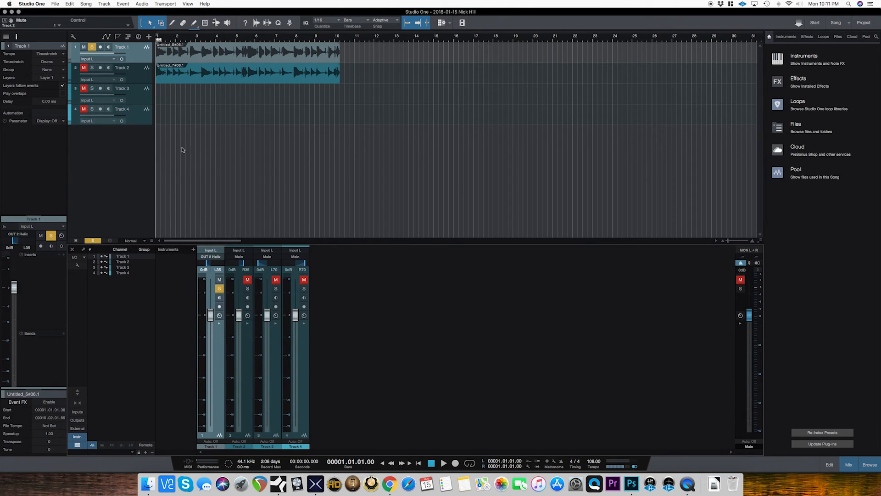
# Set Track 3's input to Helix L and arm the track for recording.
pyautogui.click(136, 95)
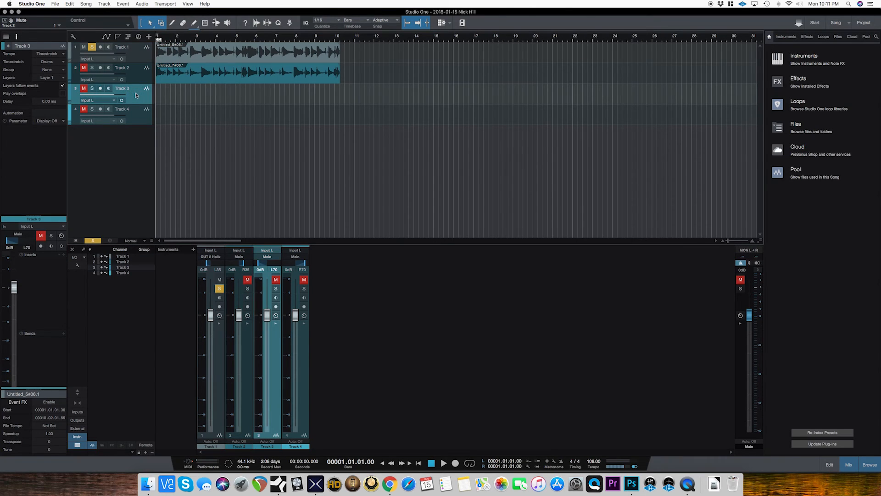
pyautogui.click(102, 101)
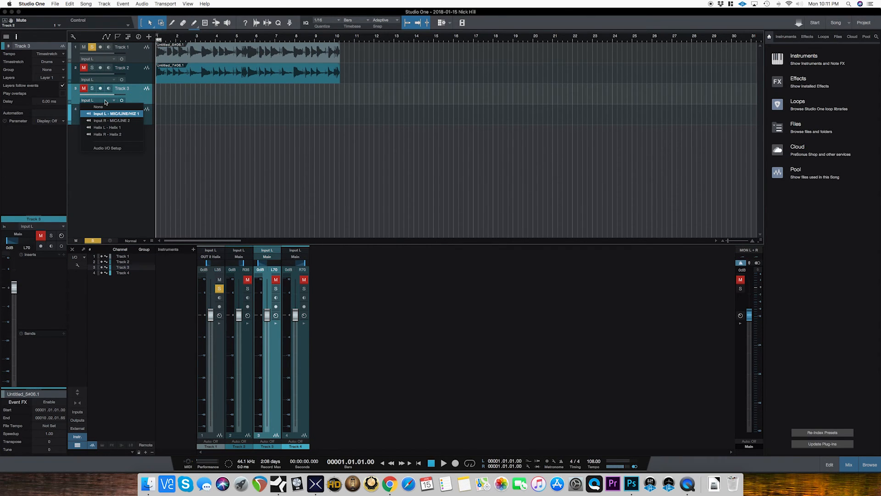
pyautogui.click(110, 127)
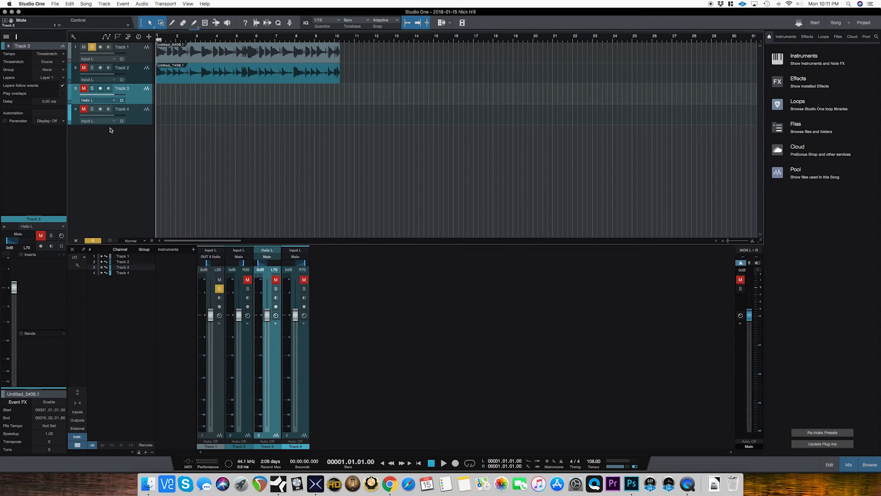
pyautogui.click(100, 89)
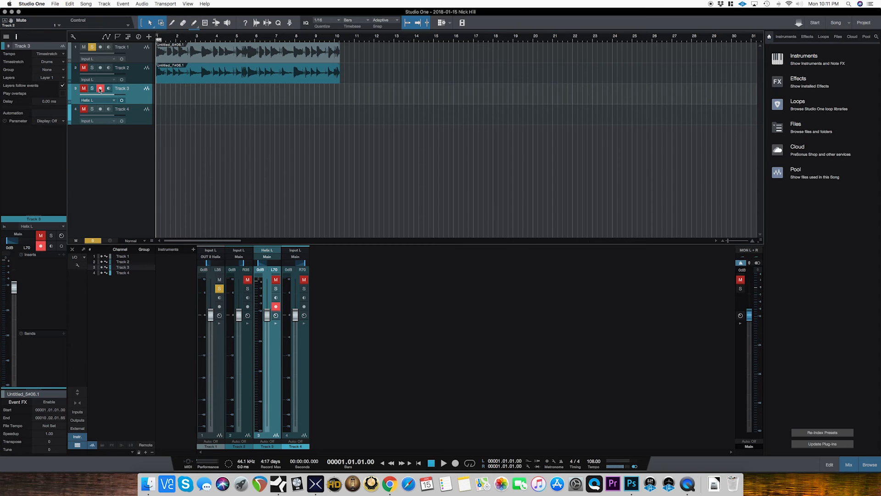
# Record the re-amped Track 1 guitar onto Track 3 until just past bar 10, and disarm Track 3.
pyautogui.press('KP_Multiply')
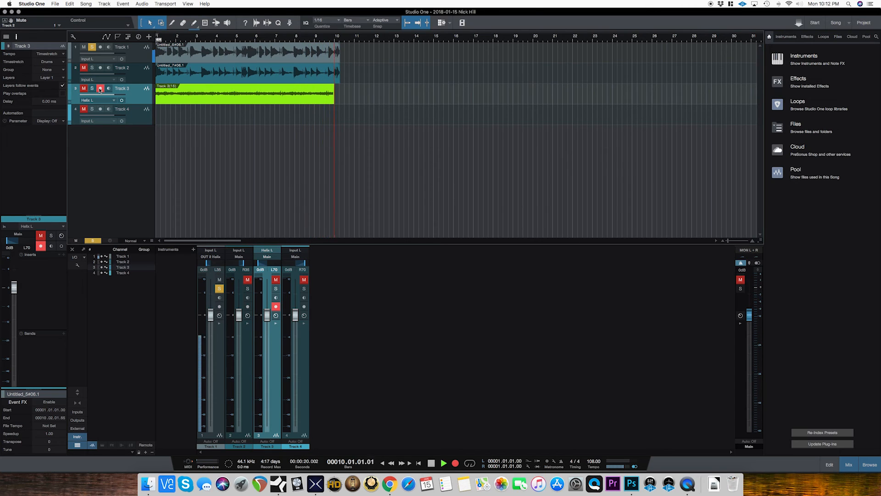
pyautogui.press('space')
pyautogui.click(100, 90)
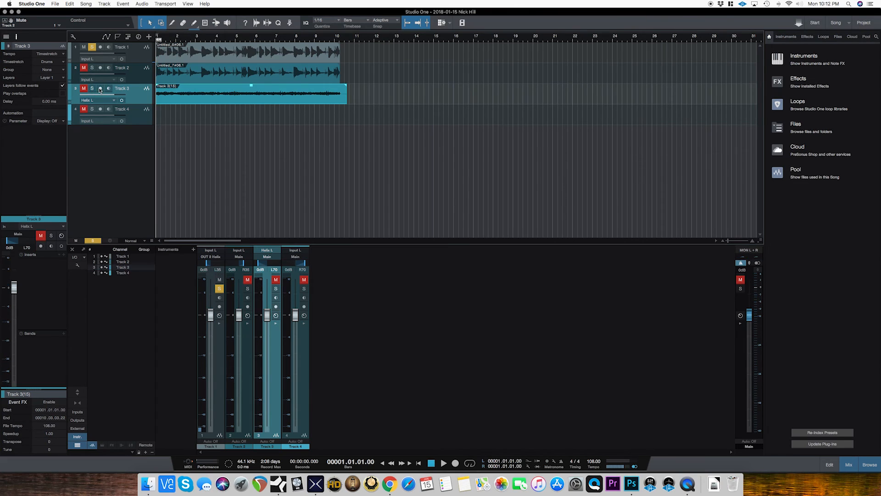
# Switch the solo from Track 1 to Track 2 and route Track 2's output to OUT 2 Helix.
pyautogui.click(92, 47)
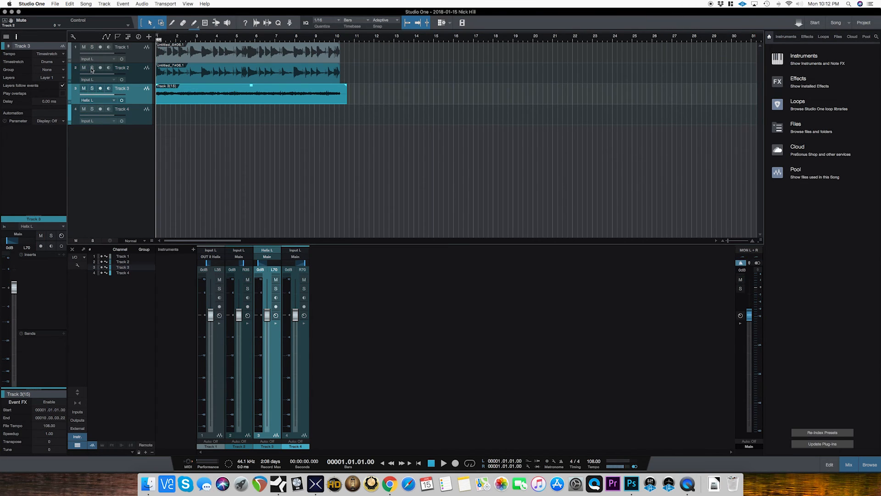
pyautogui.click(127, 74)
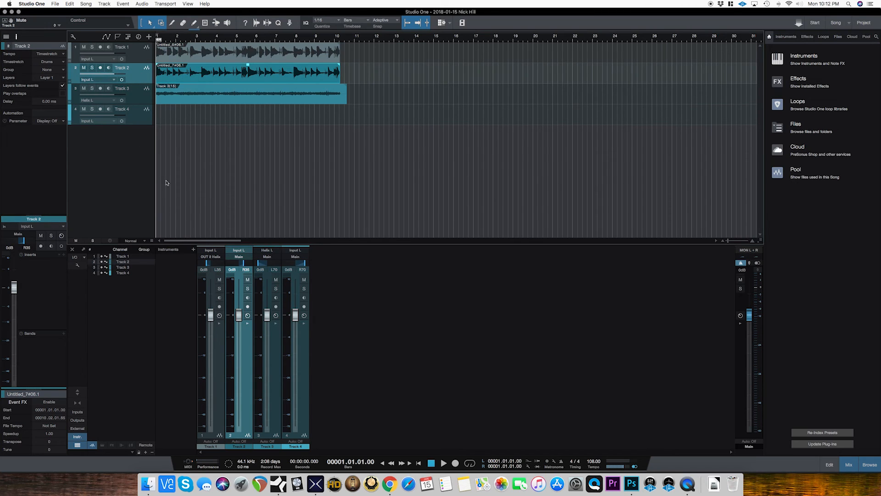
pyautogui.click(92, 68)
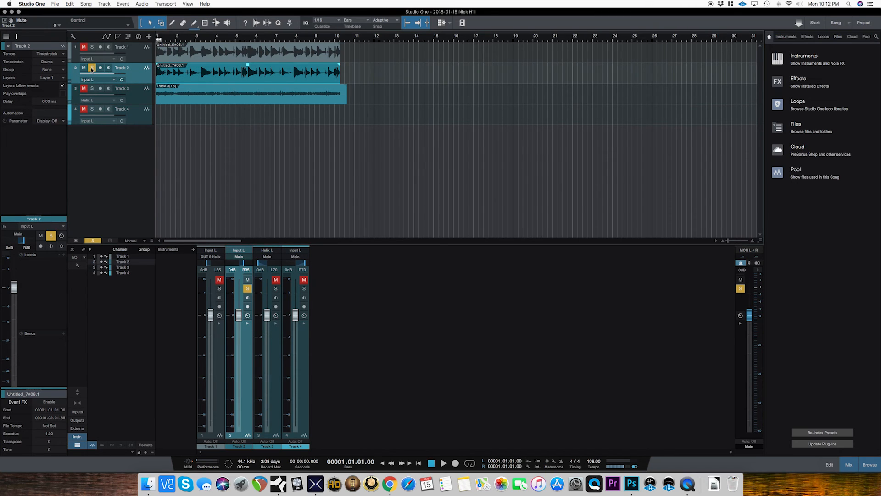
pyautogui.click(238, 257)
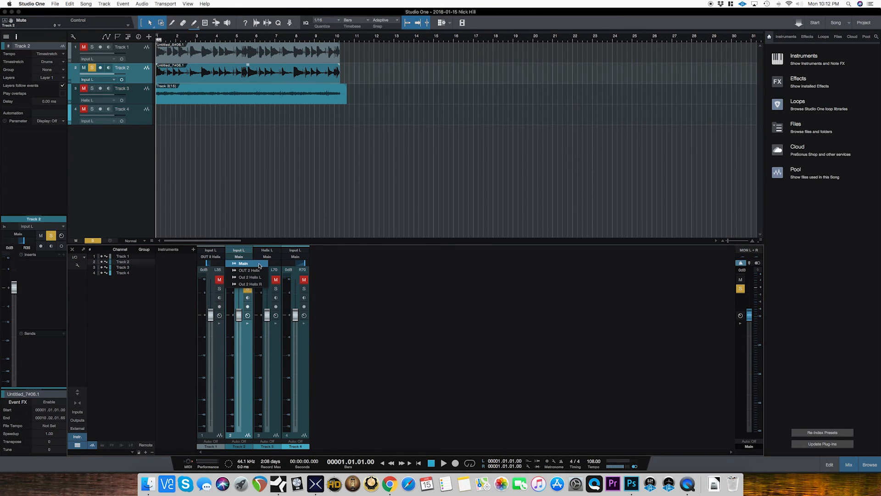
pyautogui.click(250, 270)
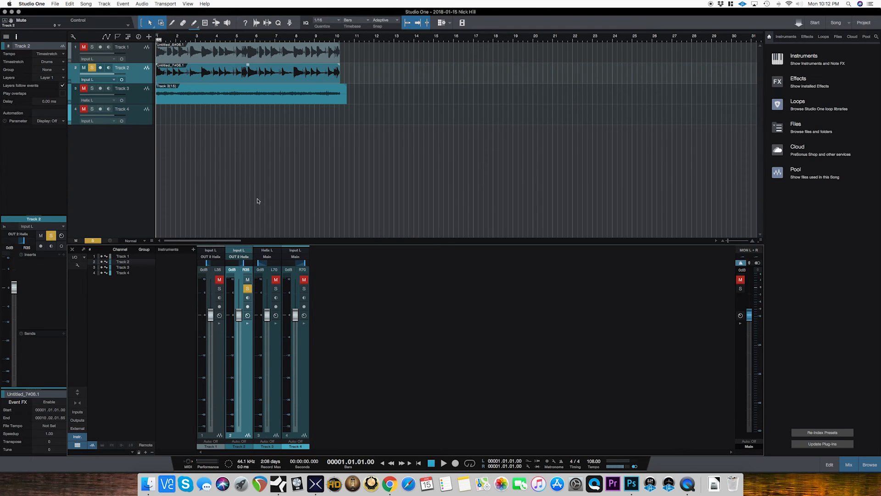
# Play the soloed Track 2 through the Helix, briefly muting it before soloing it again, and stop playback.
pyautogui.press('space')
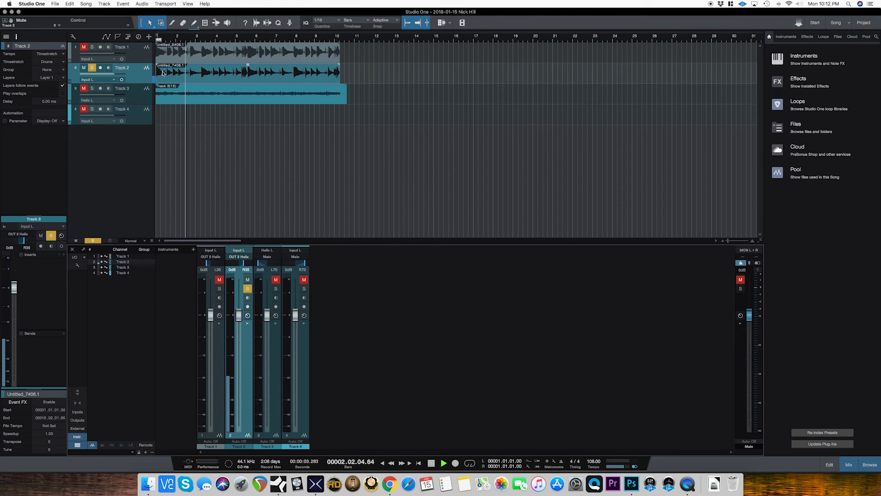
pyautogui.click(84, 68)
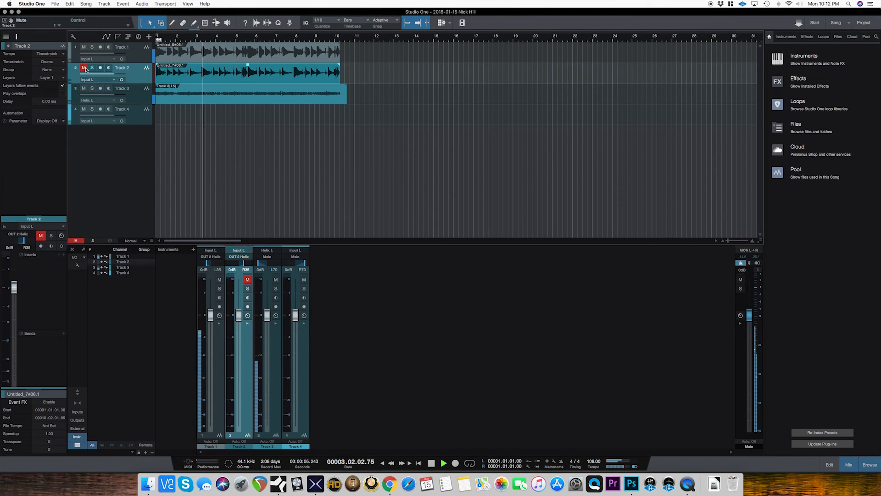
pyautogui.click(92, 68)
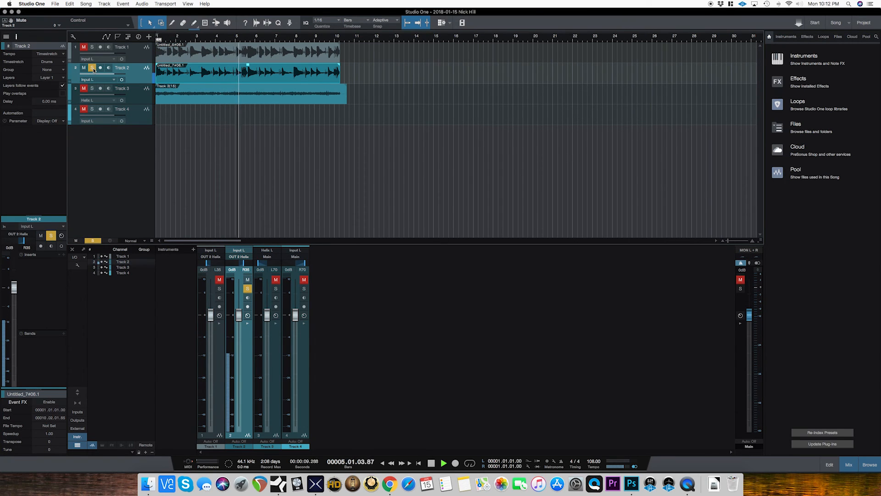
pyautogui.press('space')
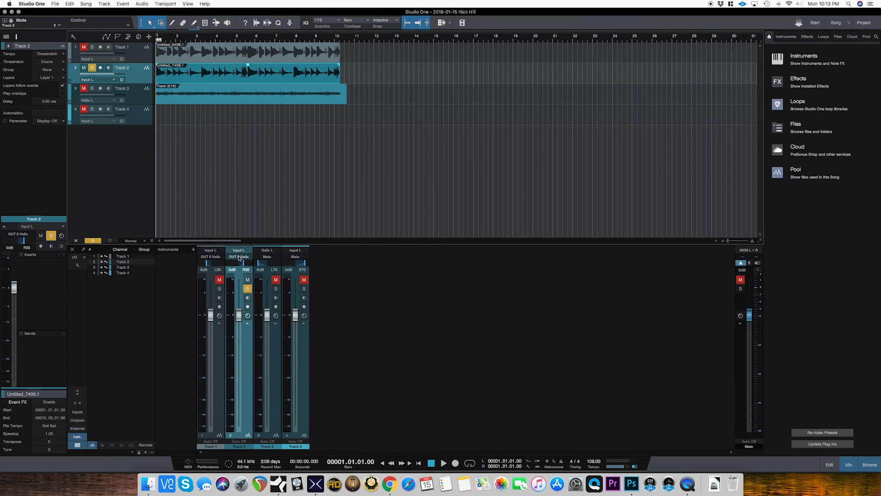
# Set Track 4's input to Helix L and arm the track for recording.
pyautogui.click(138, 120)
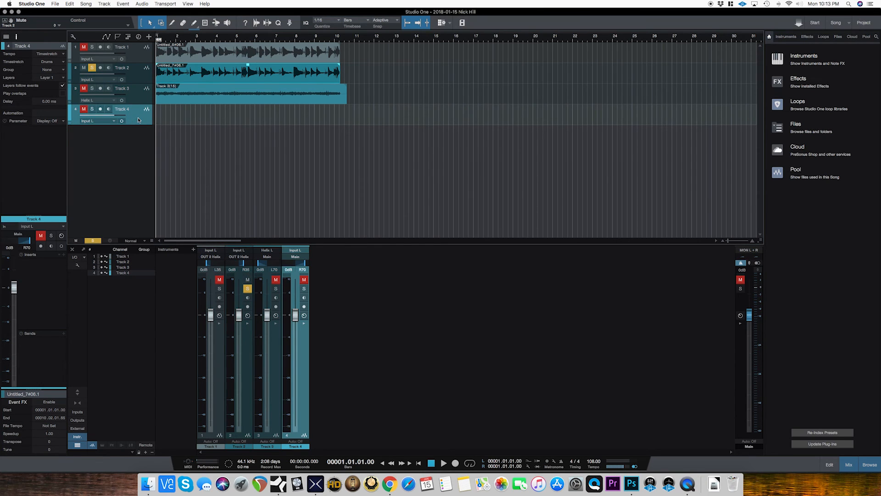
pyautogui.click(112, 122)
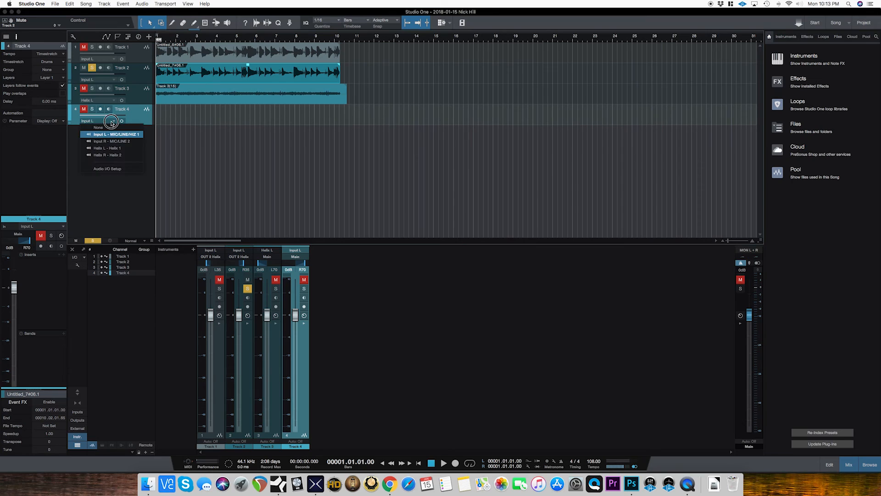
pyautogui.click(118, 149)
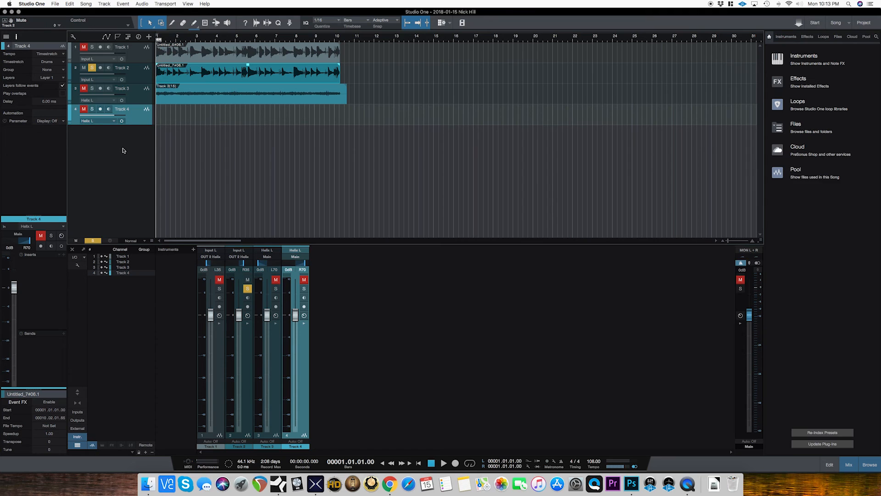
pyautogui.click(100, 109)
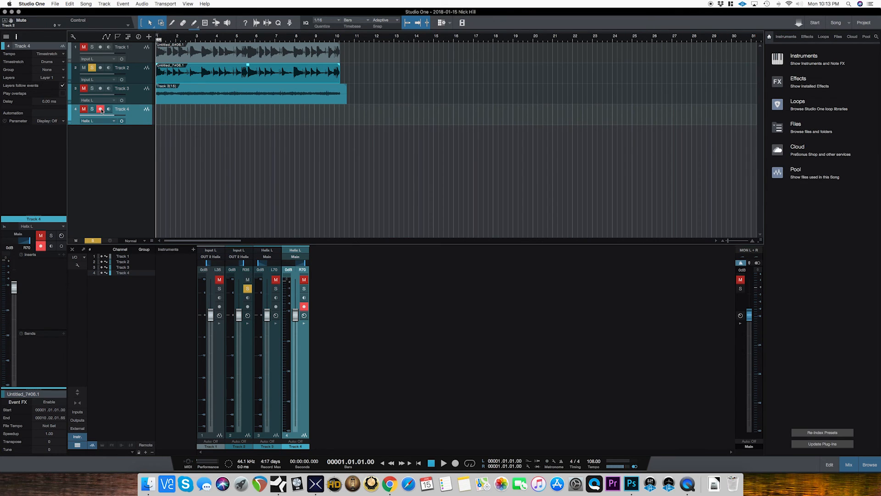
# Record the re-amped Track 2 guitar onto Track 4 until just past bar 10, disarm Track 4 and unsolo Track 2.
pyautogui.press('KP_Multiply')
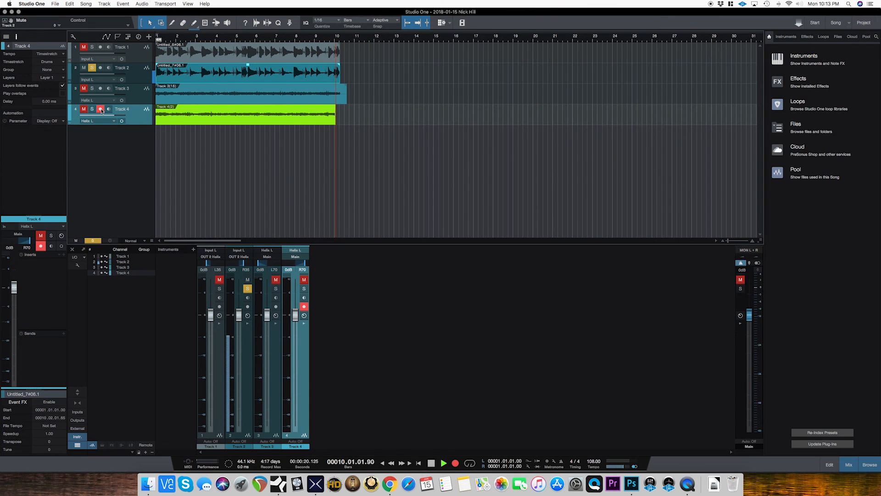
pyautogui.press('space')
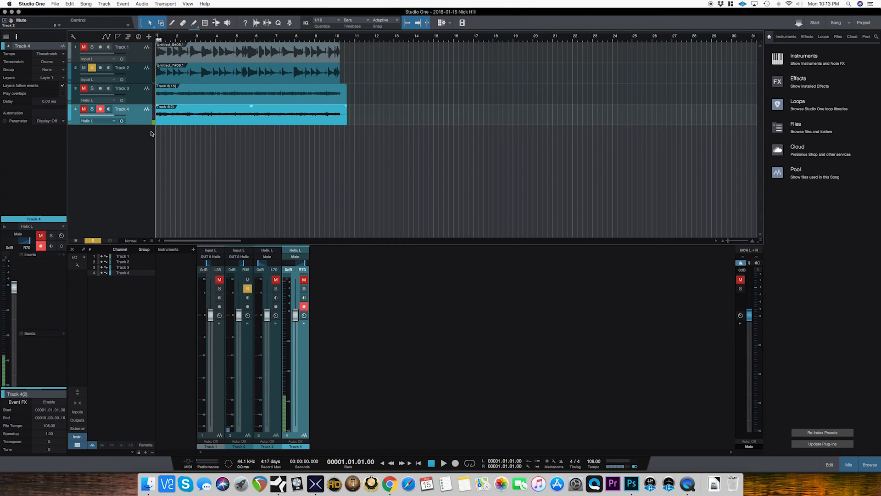
pyautogui.click(100, 109)
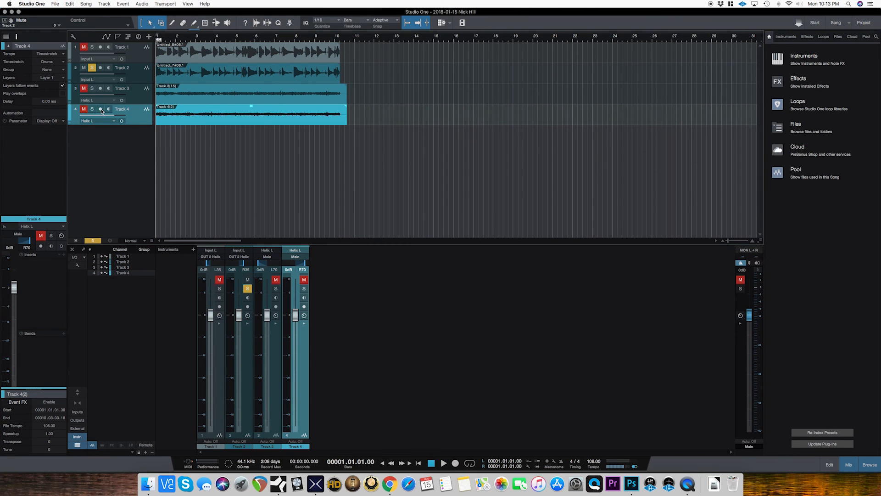
pyautogui.click(92, 68)
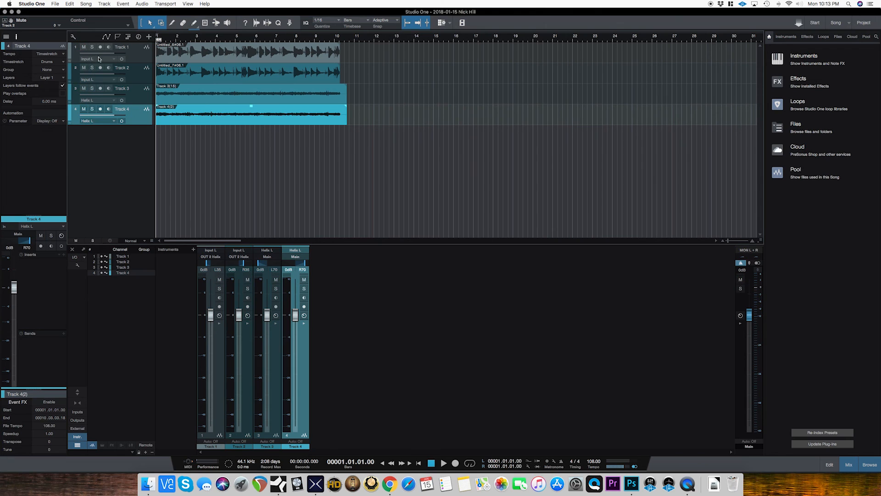
# Route the outputs of Tracks 1 and 2 to Main and play both tracks soloed to audition the dry DI guitars.
pyautogui.click(137, 54)
pyautogui.keyDown('shift'); pyautogui.click(141, 75); pyautogui.keyUp('shift')
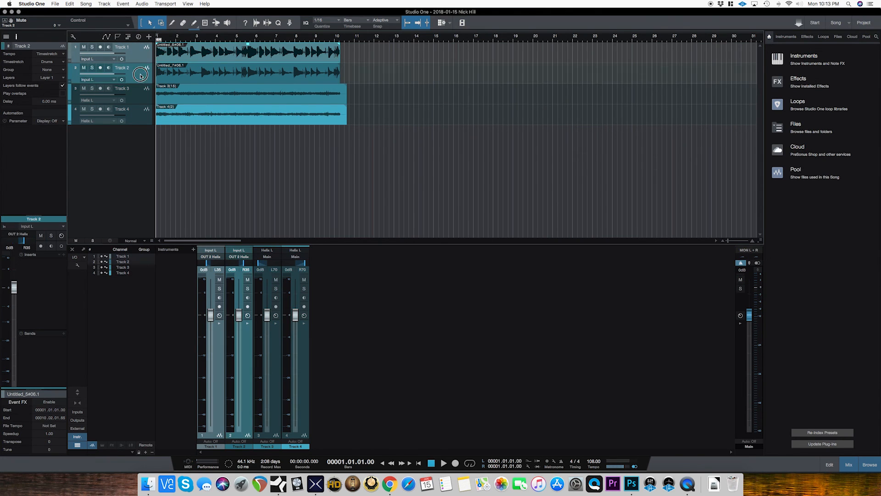
pyautogui.click(214, 257)
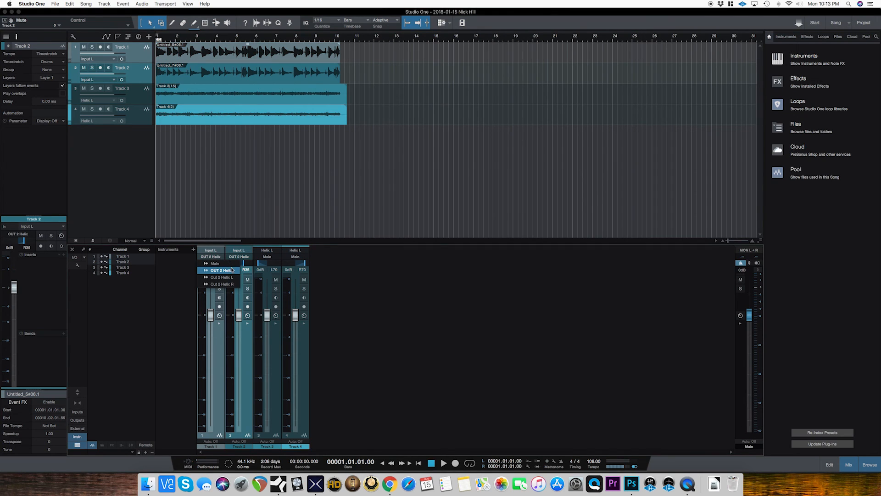
pyautogui.click(214, 263)
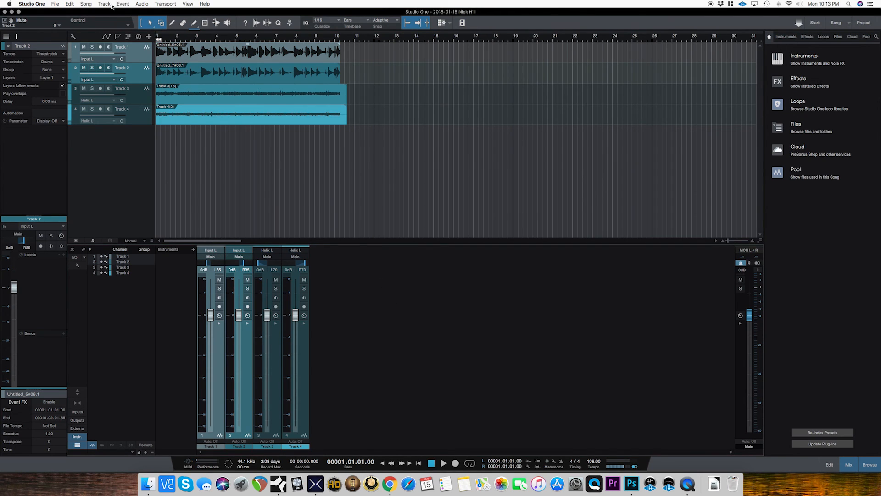
pyautogui.click(93, 48)
pyautogui.press('space')
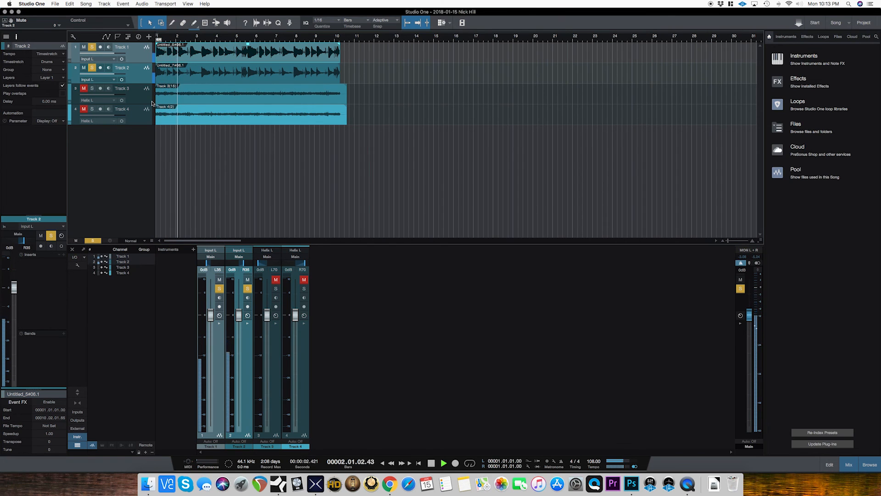
pyautogui.press('space')
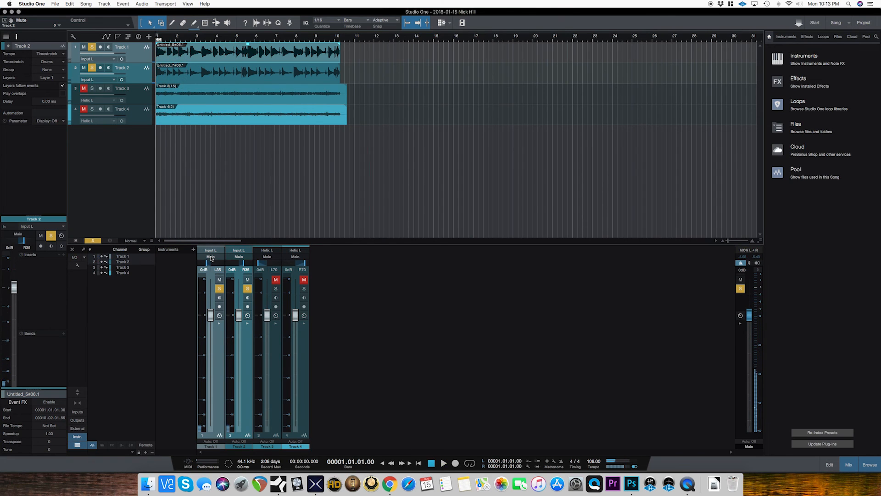
# Route Tracks 1 and 2 back to OUT 2 Helix, and switch both tracks from solo to mute.
pyautogui.click(210, 257)
pyautogui.click(221, 270)
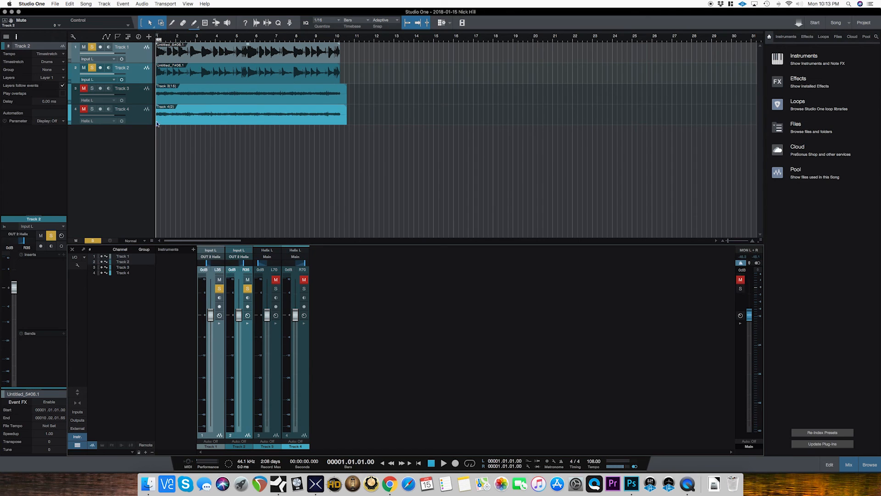
pyautogui.click(92, 46)
pyautogui.click(83, 47)
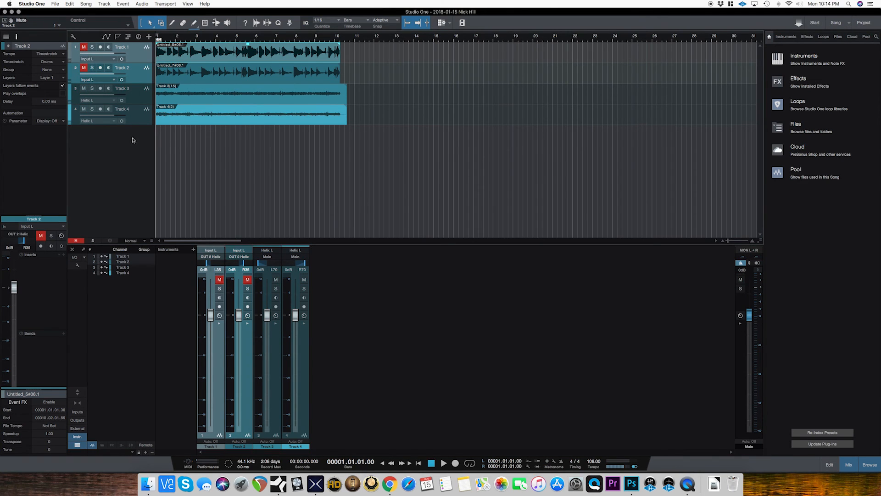
pyautogui.click(286, 54)
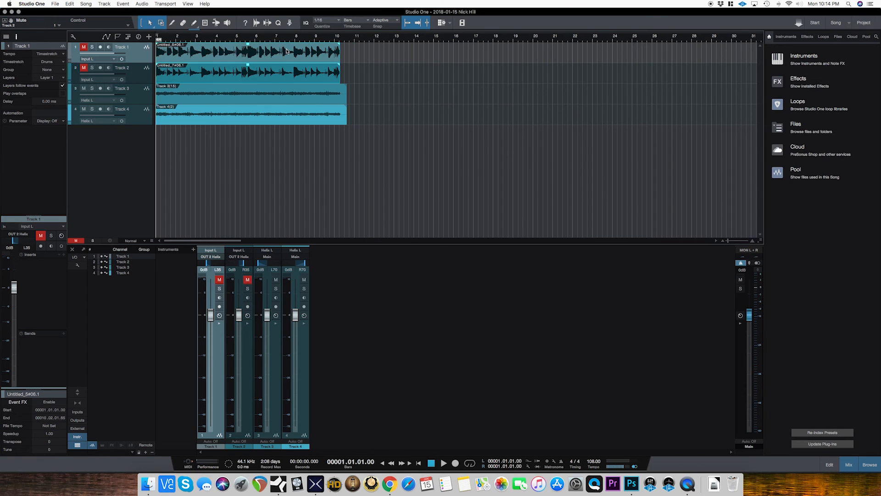
pyautogui.rightClick(286, 54)
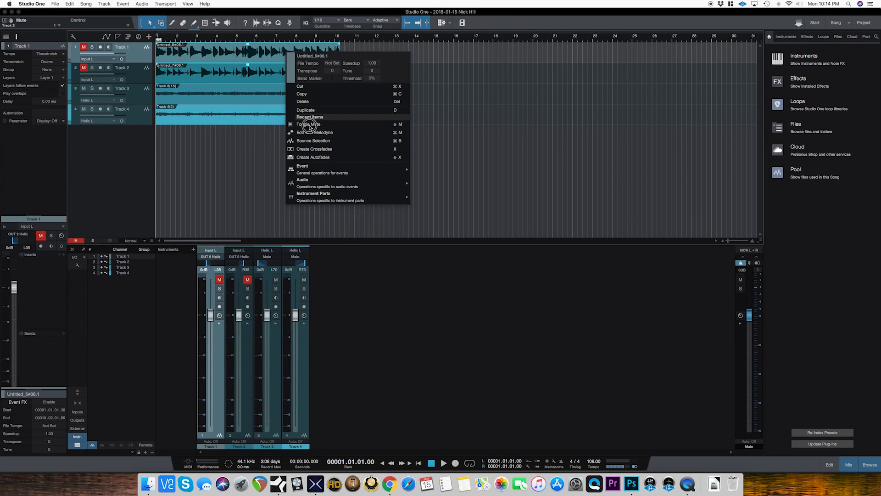
pyautogui.click(164, 161)
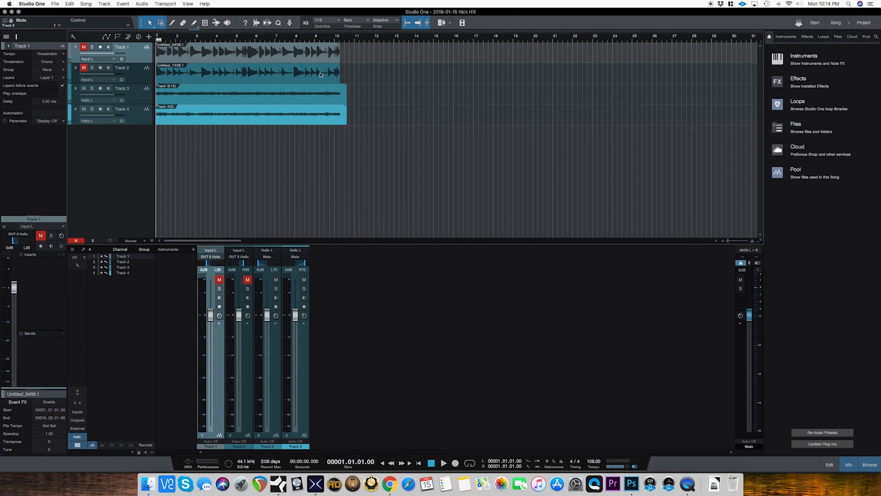
pyautogui.click(303, 57)
pyautogui.rightClick(303, 57)
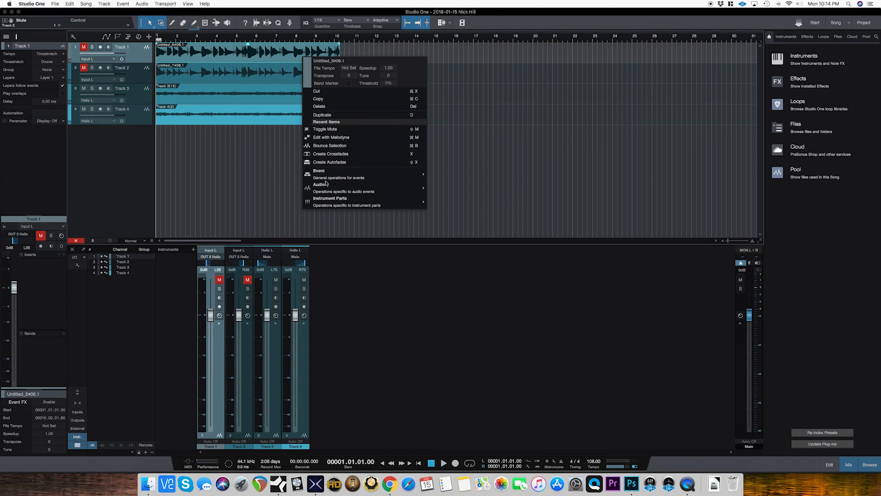
pyautogui.moveTo(330, 191)
pyautogui.press('Escape')
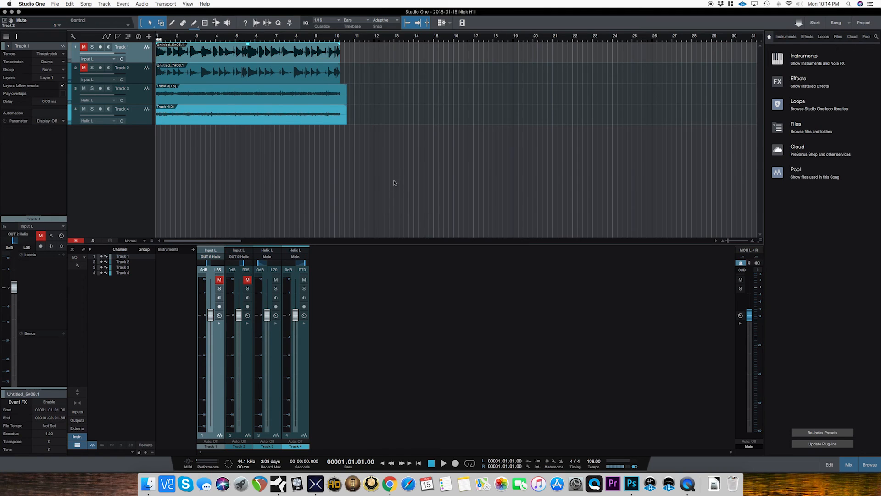
pyautogui.rightClick(168, 59)
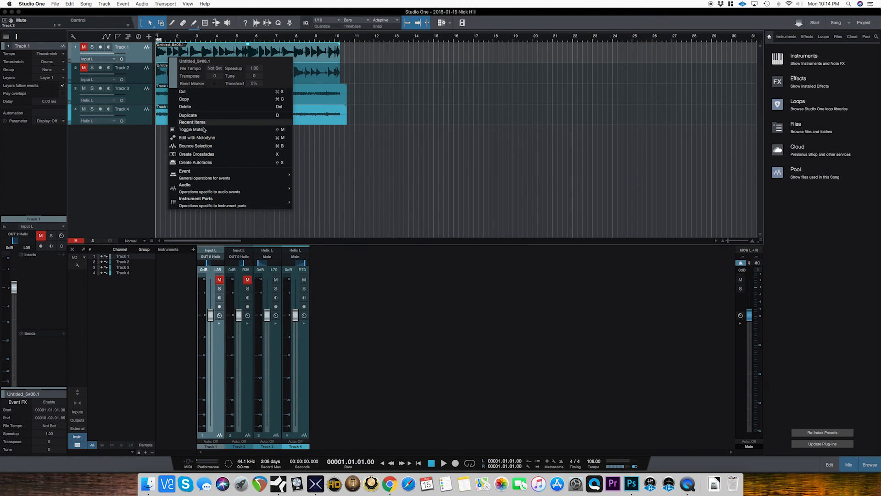
pyautogui.click(103, 175)
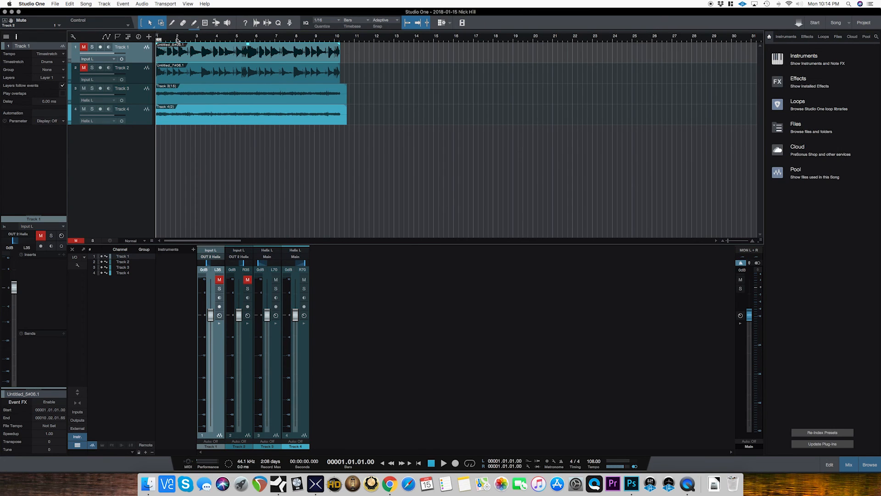
# Mute the DI guitar audio events on Track 1 and Track 2.
pyautogui.hotkey('shift', 'm')
pyautogui.click(185, 79)
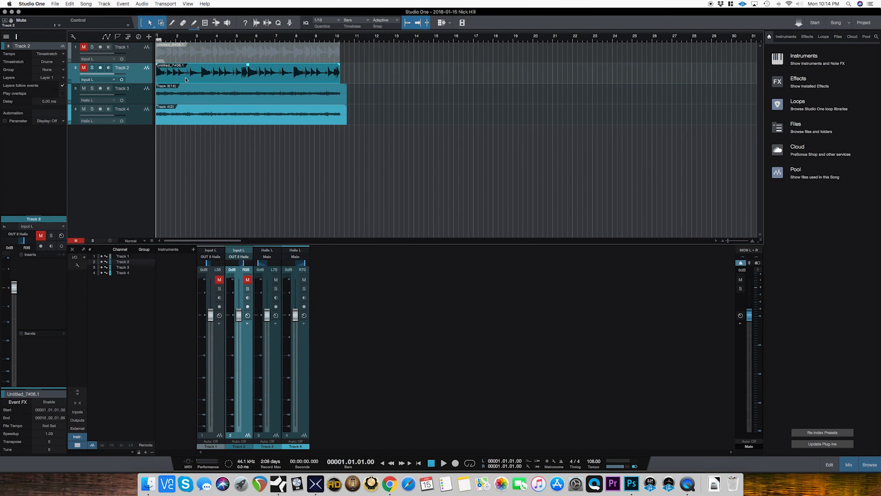
pyautogui.hotkey('shift', 'm')
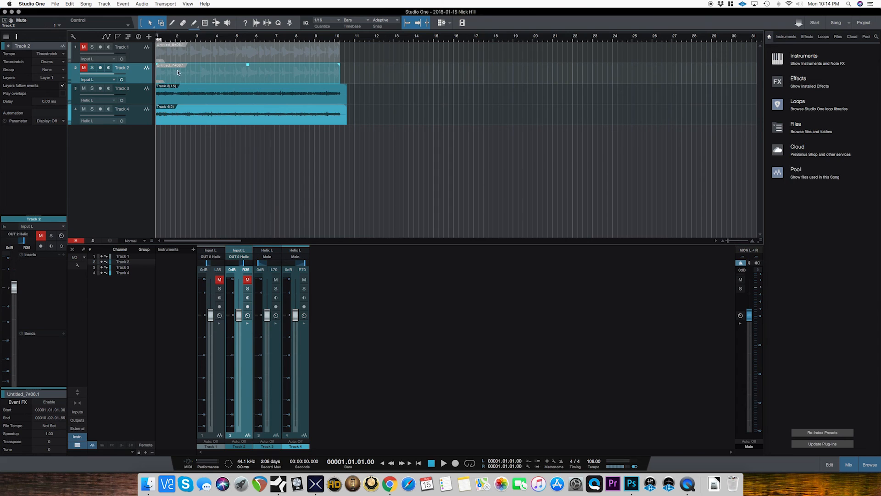
# Play back the re-amped Tracks 3 and 4 together, panning Track 3 hard left and Track 4 hard right.
pyautogui.click(92, 110)
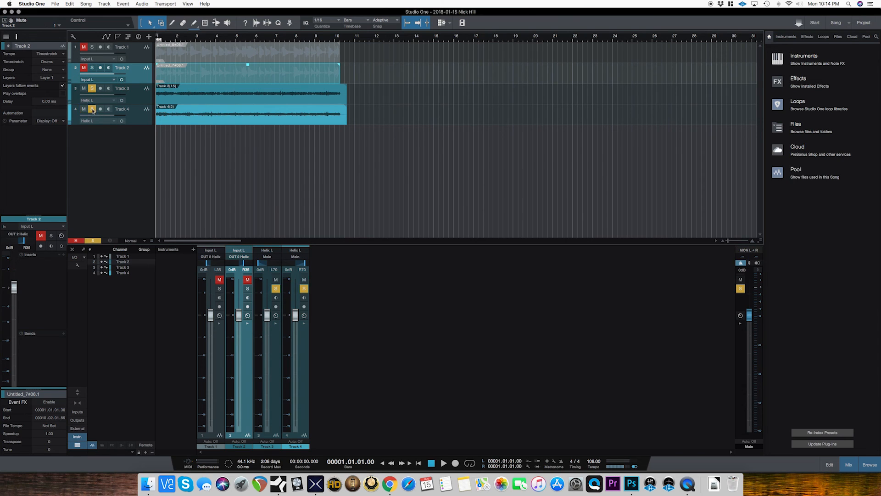
pyautogui.click(92, 110)
pyautogui.click(92, 89)
pyautogui.press('space')
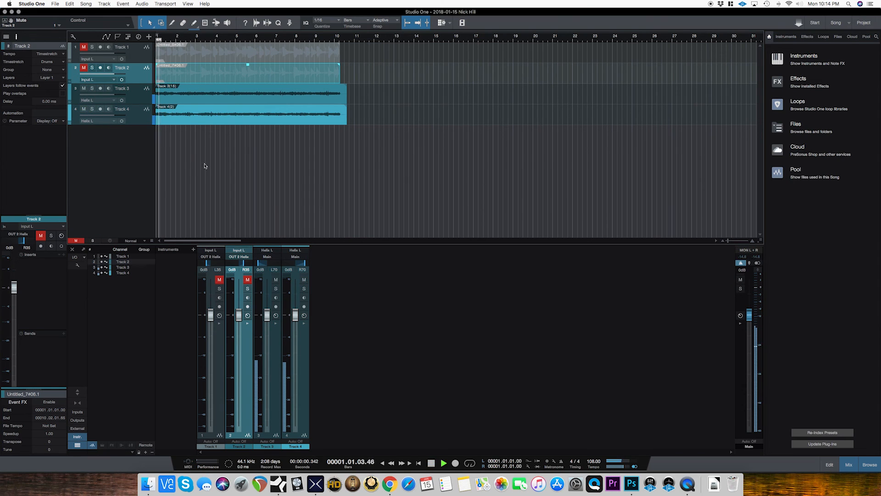
pyautogui.click(144, 98)
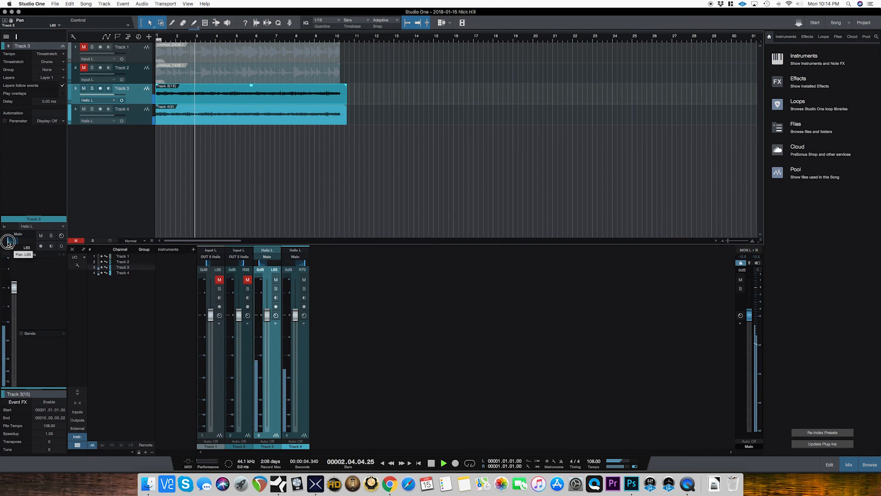
pyautogui.press('Down')
pyautogui.moveTo(29, 240); pyautogui.dragTo(52, 242)
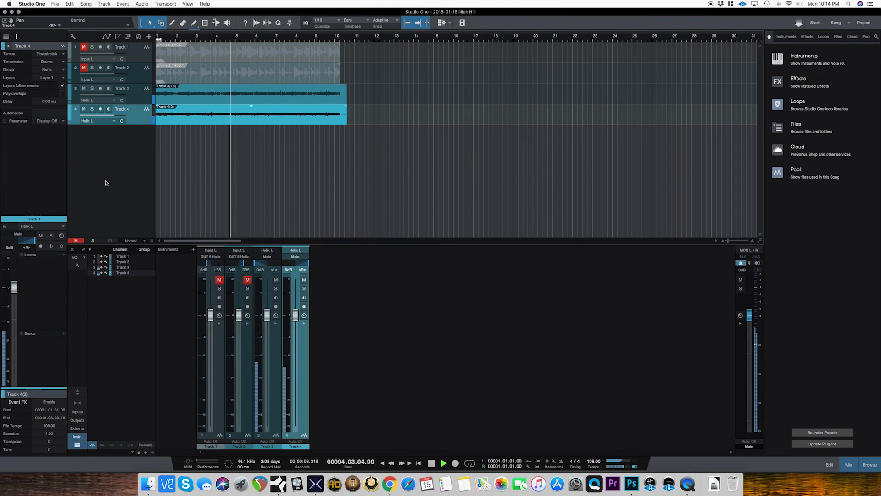
pyautogui.press('space')
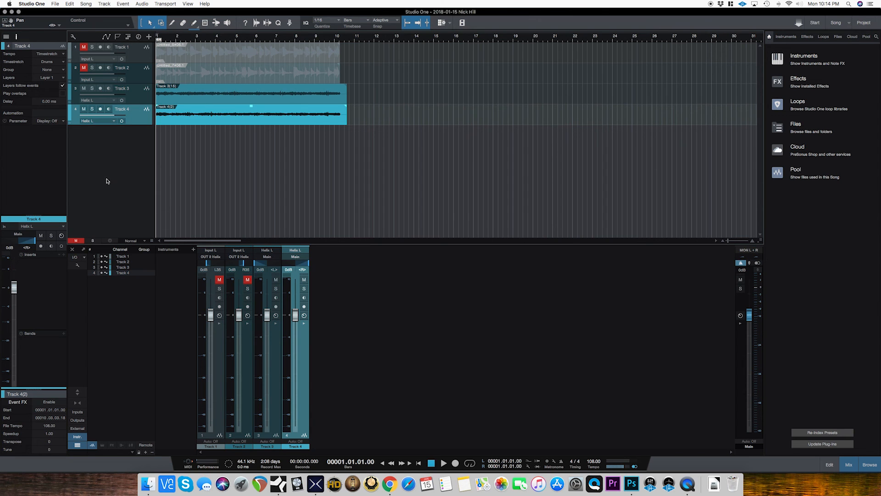
# Minimize the Studio One song window and launch Audio MIDI Setup.
pyautogui.click(12, 12)
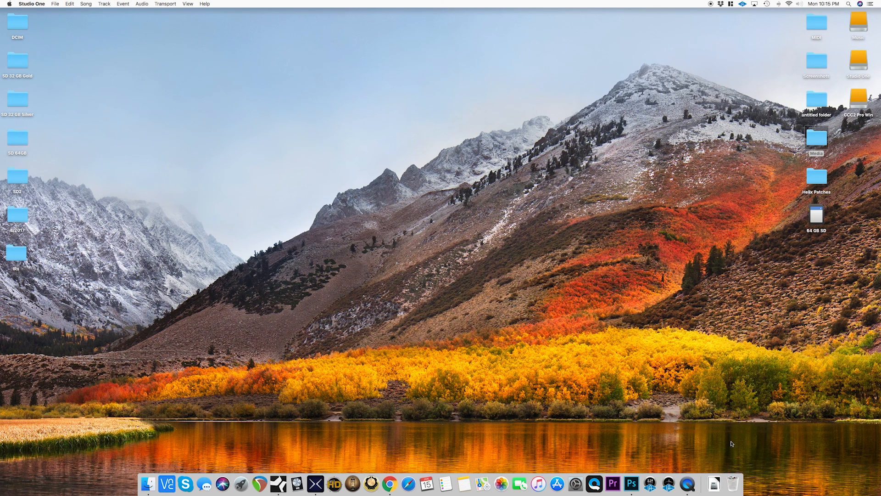
pyautogui.press('super+space')
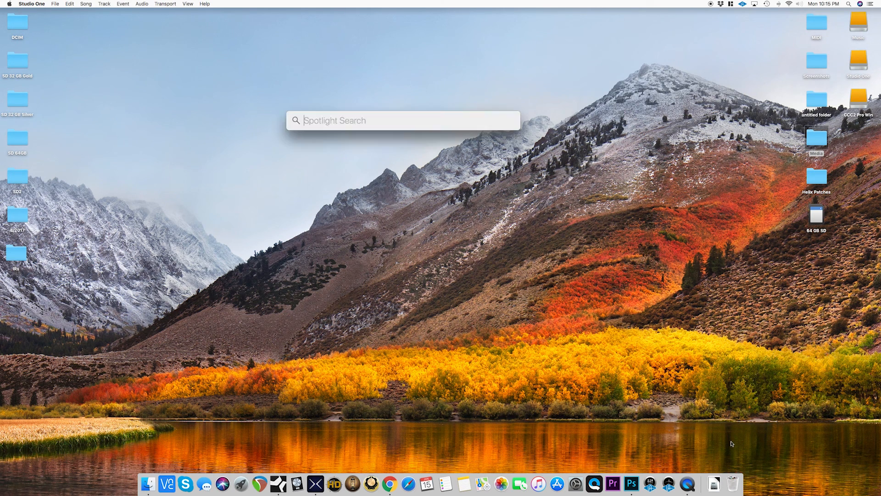
pyautogui.write('aud')
pyautogui.press('Return')
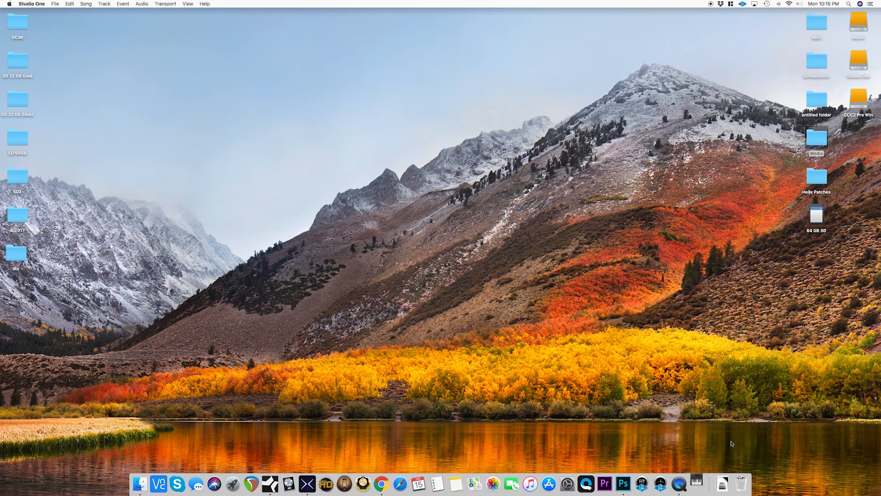